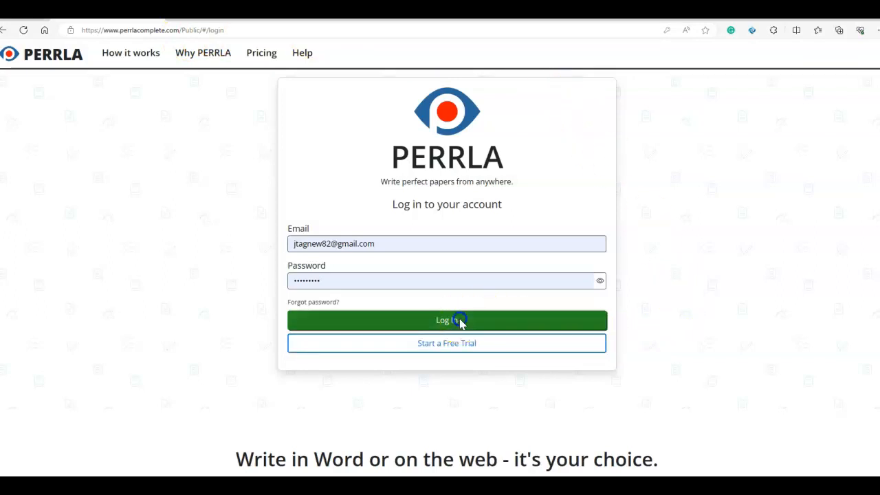
Log in with the prefilled account details and start creating a new research paper
left_click(459, 321)
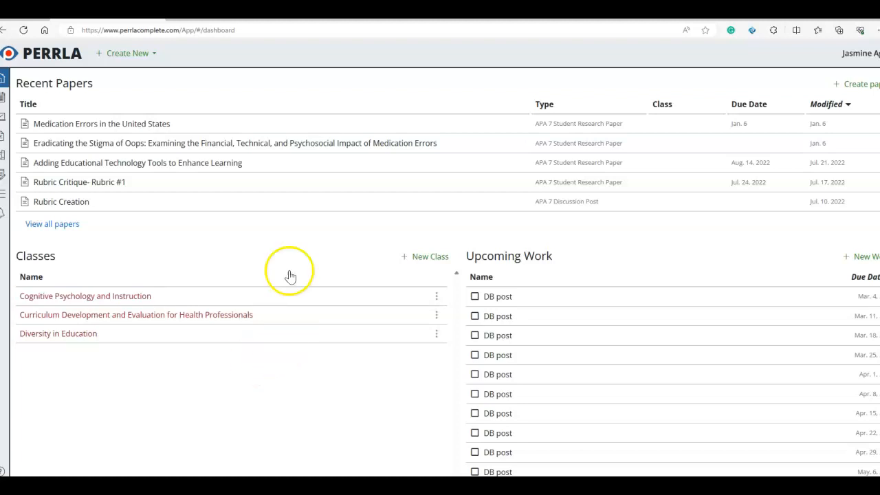
left_click(154, 56)
mouse_move(156, 75)
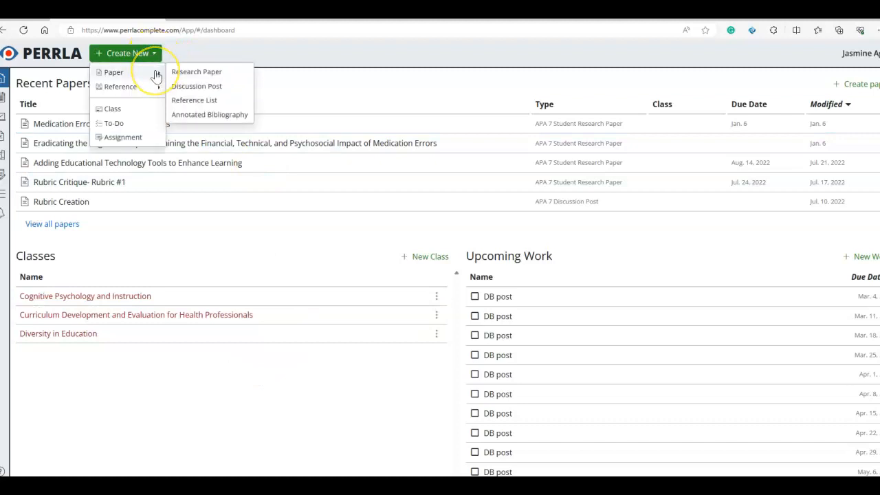
left_click(195, 73)
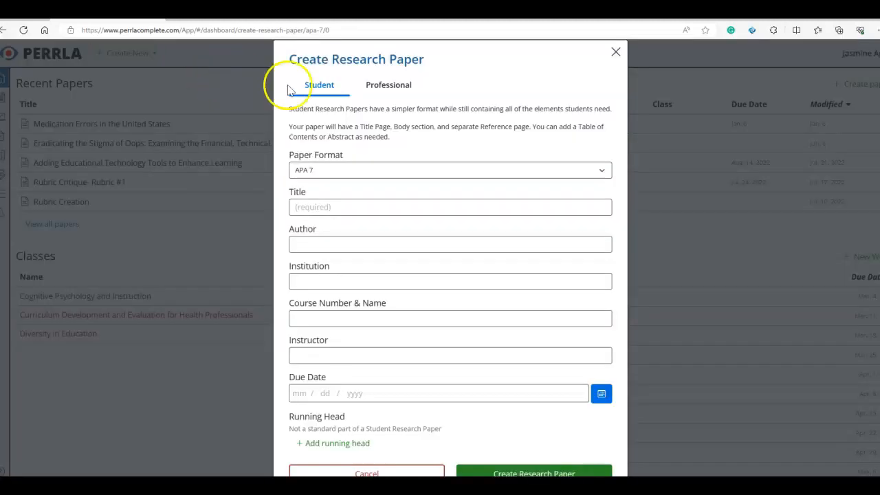
Title the student paper "Medication Errors in the United States" and enter "Put Your University Here" as the institution
left_click(465, 209)
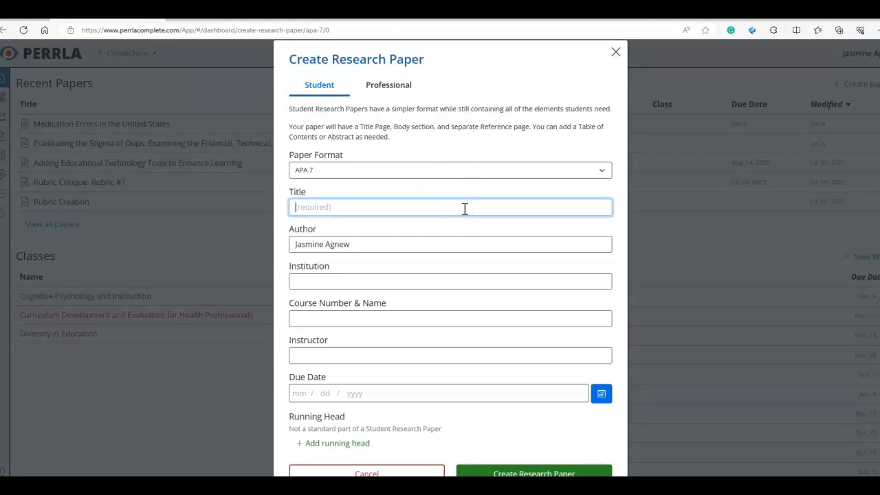
type("Medication Errors in the Un")
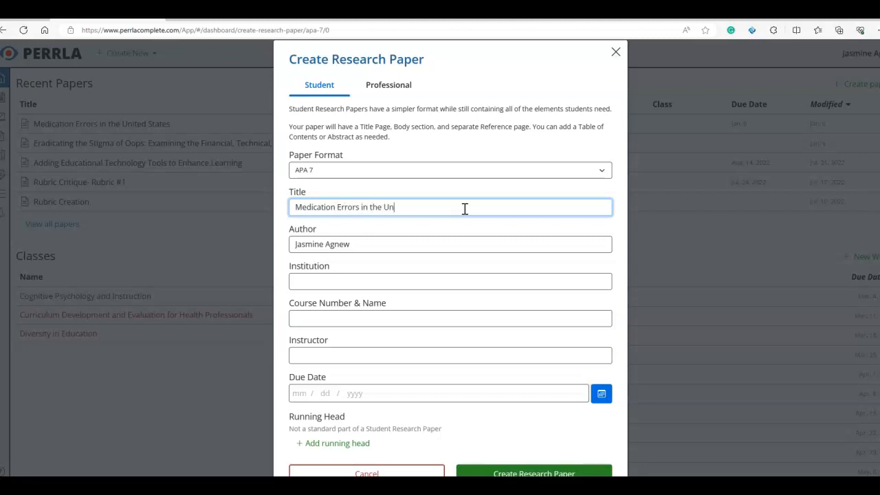
type("ited States")
left_click(363, 282)
type("Pu")
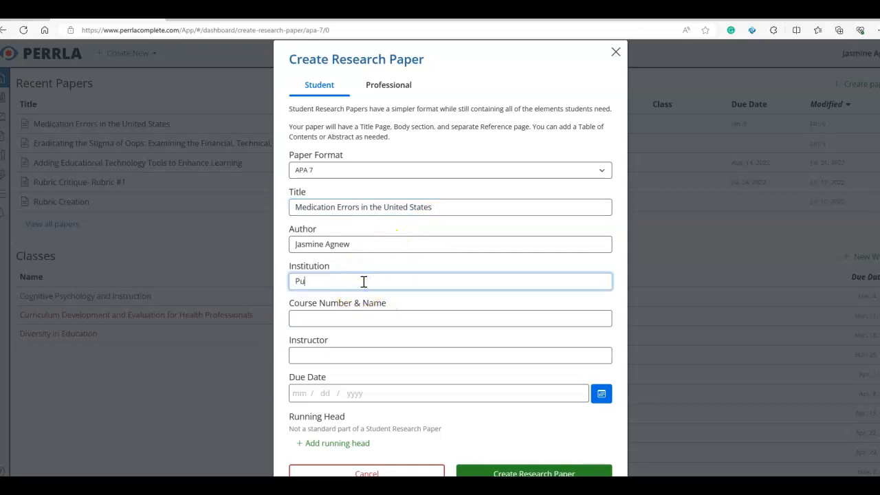
type("t Your University Here")
Enter "MSHI999 Topics in HIM" as the course number and name
left_click(386, 319)
type("MSH")
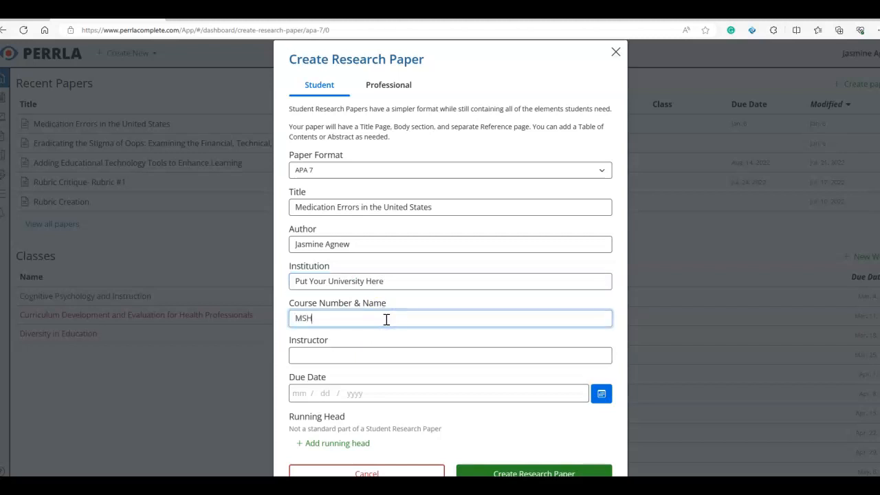
type("I999 Topis in")
key("BackSpace")
key("BackSpace")
key("BackSpace")
key("BackSpace")
key("BackSpace")
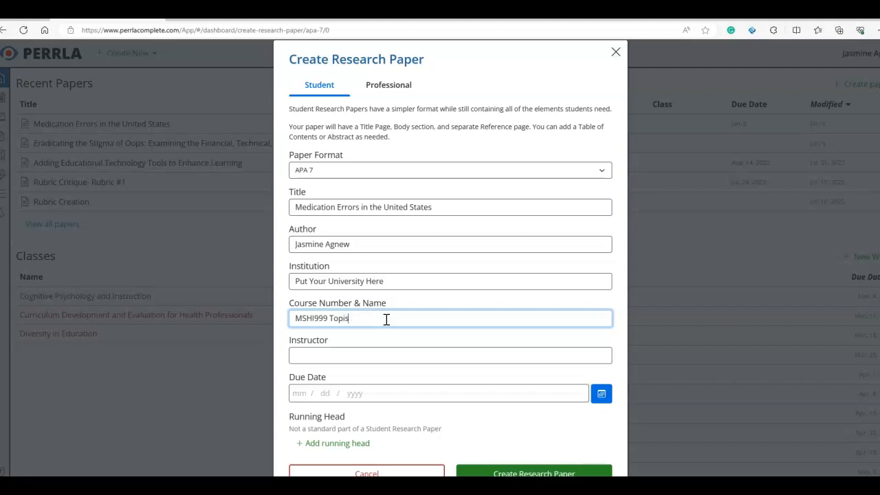
type("cs in HIM")
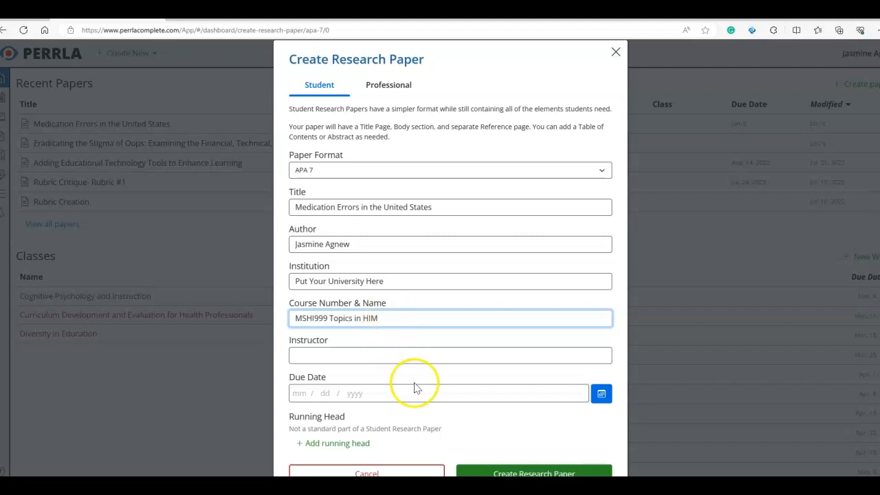
Enter the instructor's name, set the due date to January 6, 2024, and create the research paper
left_click(411, 355)
type("Agnew")
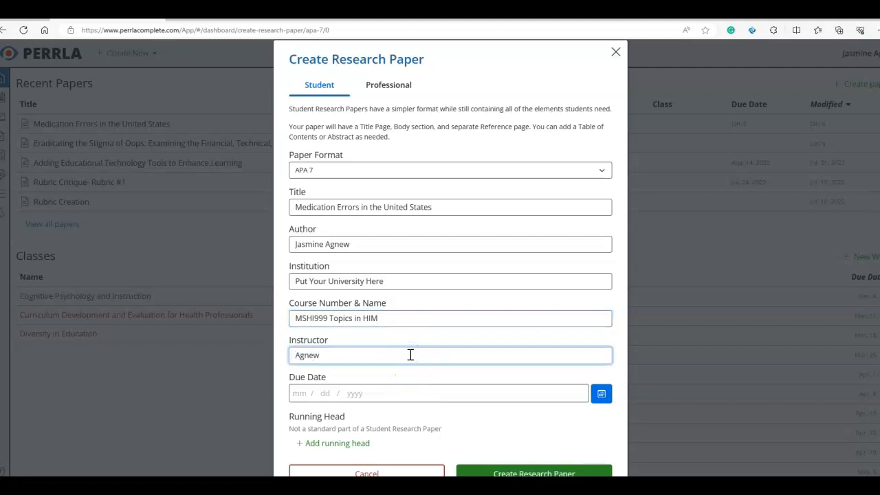
left_click(602, 393)
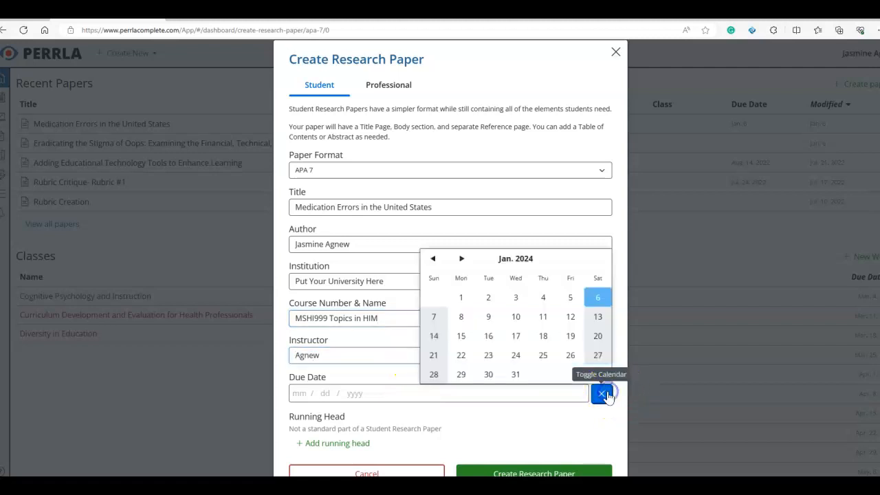
left_click(596, 298)
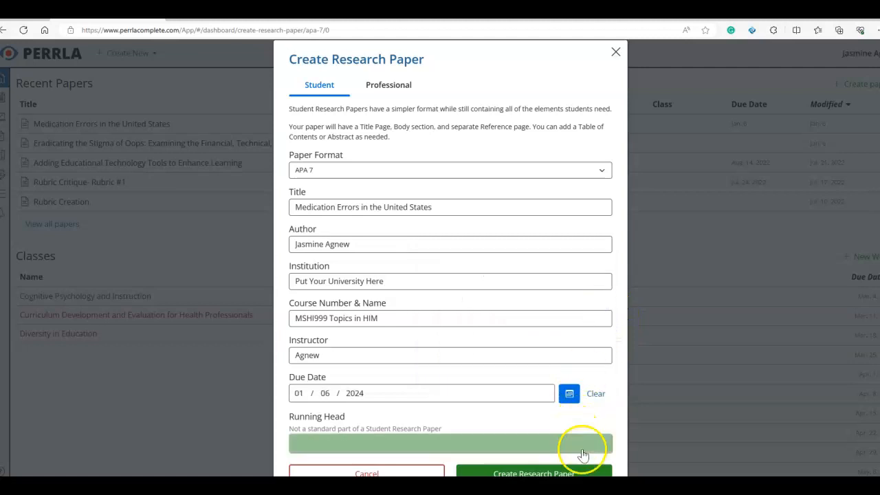
left_click(555, 473)
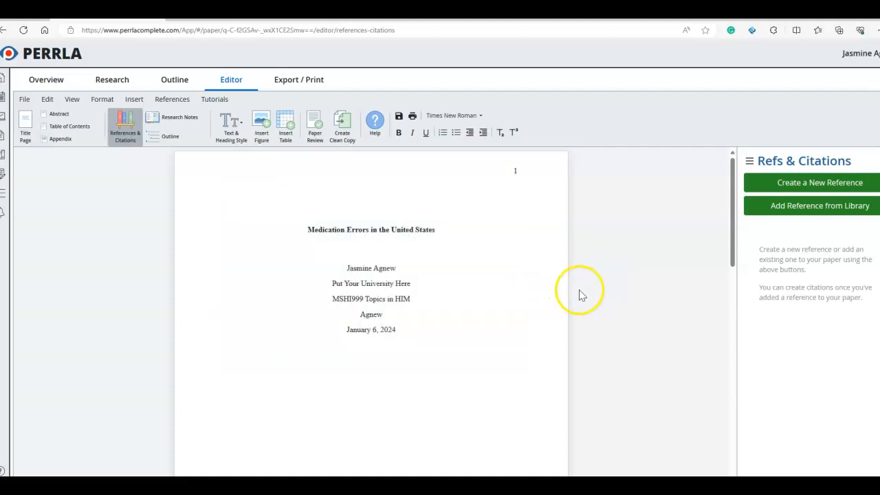
Begin the paper's body with "MEdication errors still occur frequently in the United Staes." and start the sentence on protocols
scroll(593, 284, "down", 5)
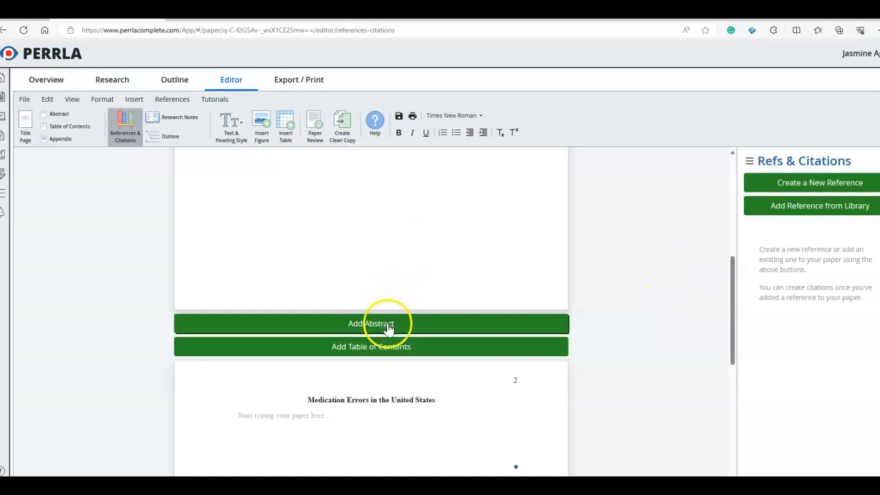
left_click(403, 351)
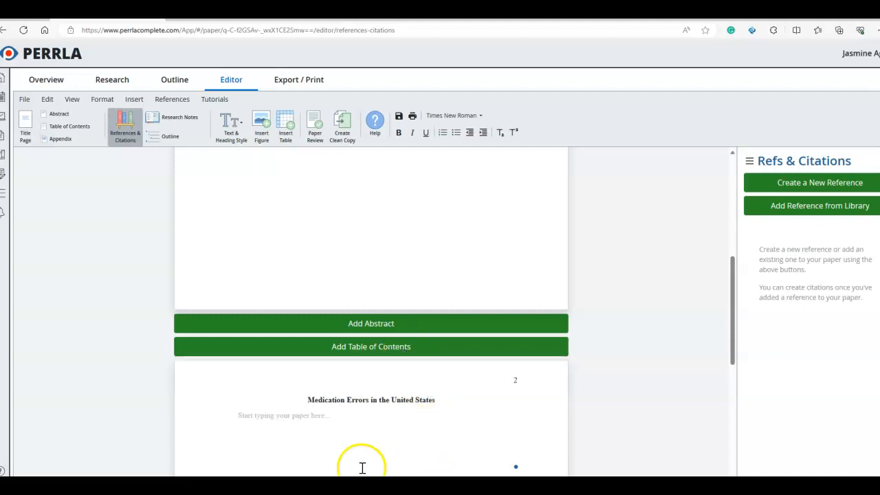
left_click(238, 415)
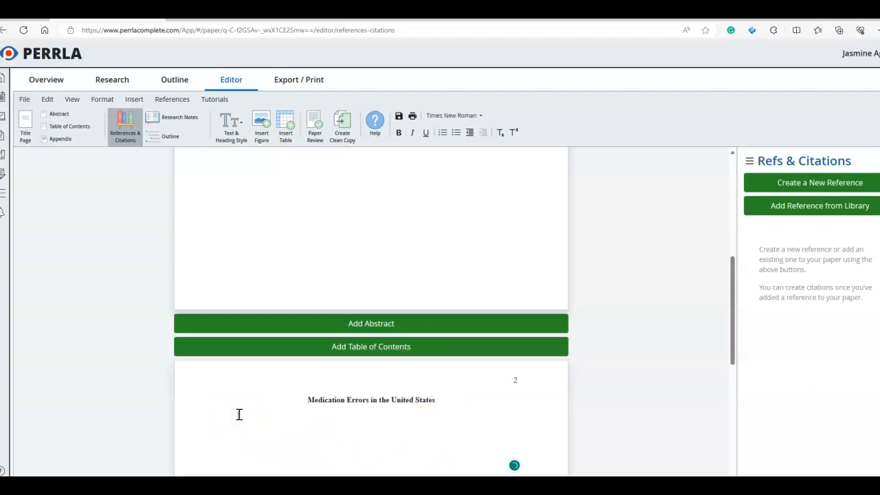
type("MEdication errors still occur frequently")
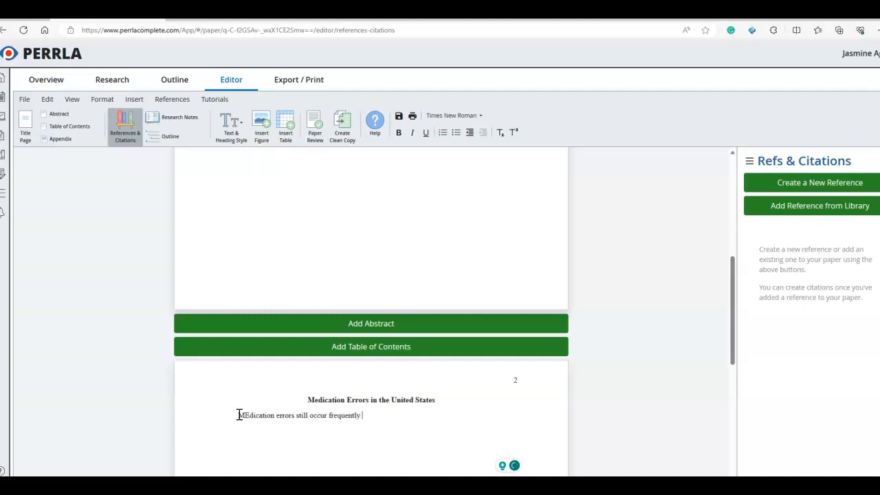
type(" in the United Staes. Protoco")
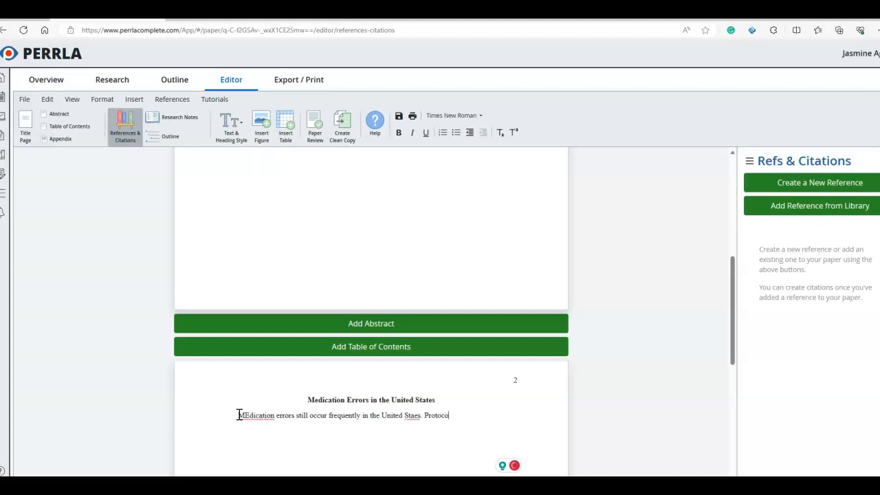
Complete the second sentence as "Protocols and processes have been put in place to slow down the effects of the wrong patient getting the wrong medication"
type("ls and processes ")
type("have been put in p")
type("lace to ")
type("slow down the ef")
type("fects")
type(" of")
type(" the wrong")
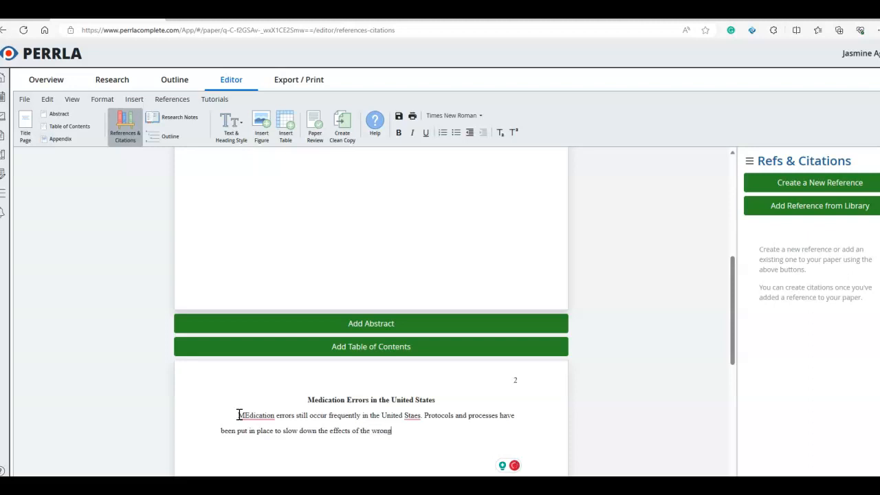
type(" patient getting the wrong medication")
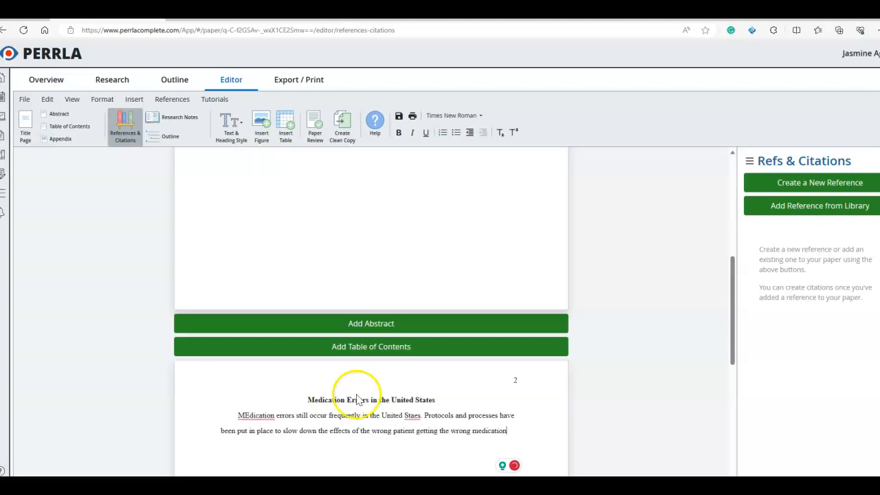
Apply the suggested spelling corrections for "Medication" and "States", and place the cursor after the final word "medication"
left_click(412, 416)
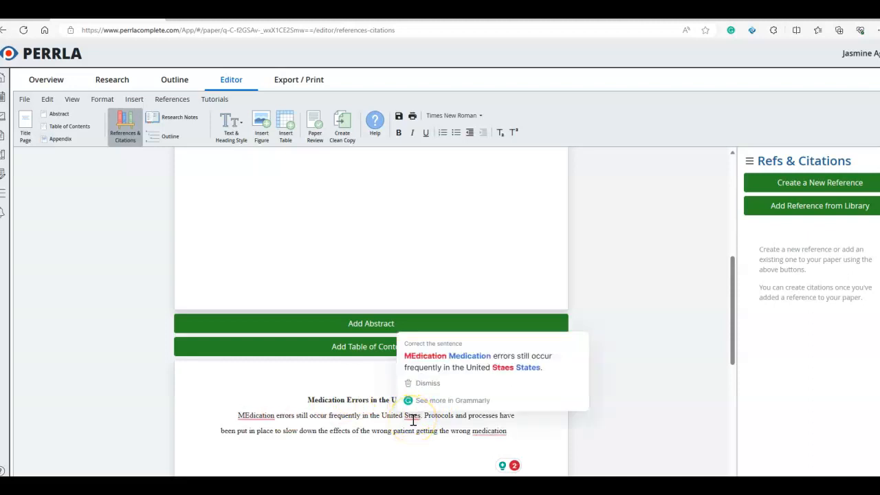
left_click(452, 372)
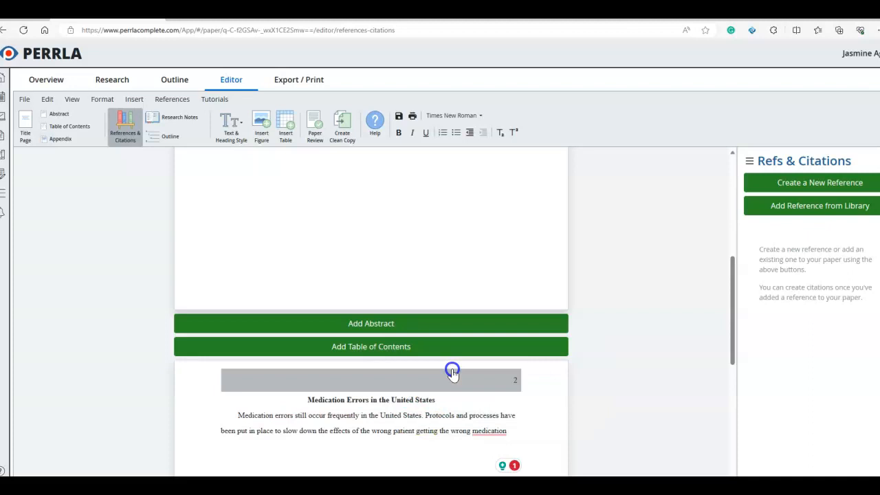
left_click(497, 432)
left_click(515, 431)
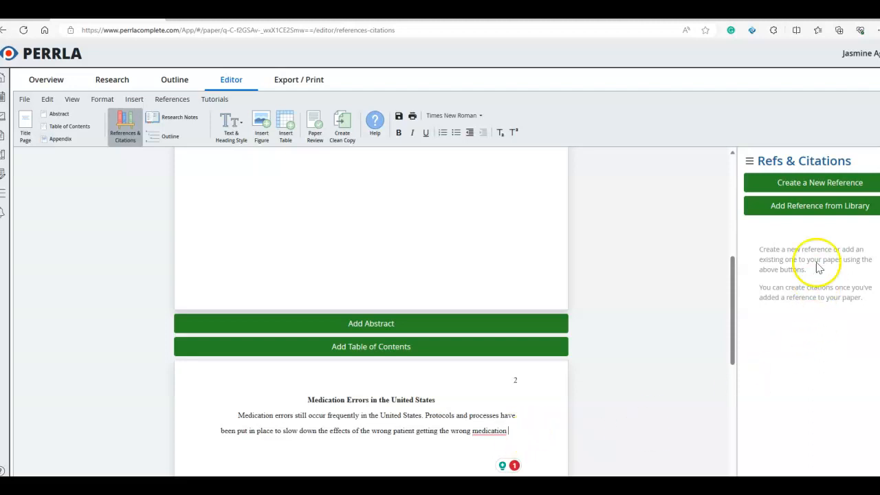
left_click(806, 185)
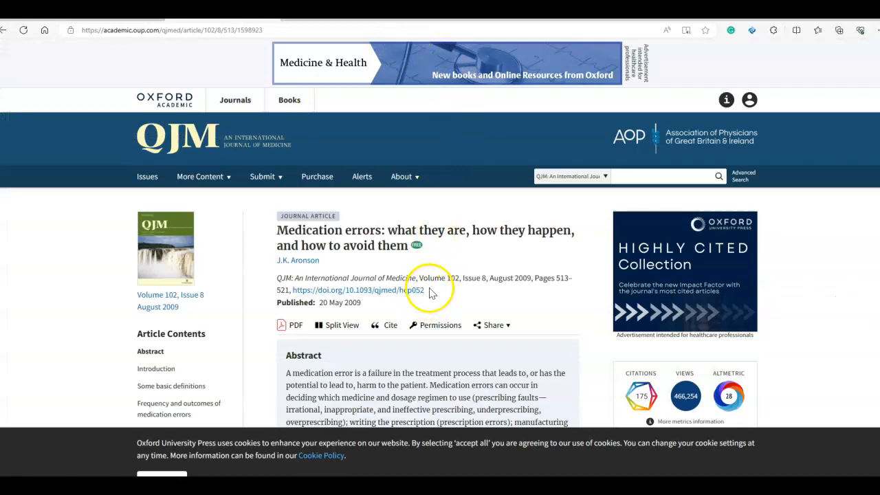
left_click_drag(418, 288, 292, 290)
right_click(344, 292)
left_click(370, 136)
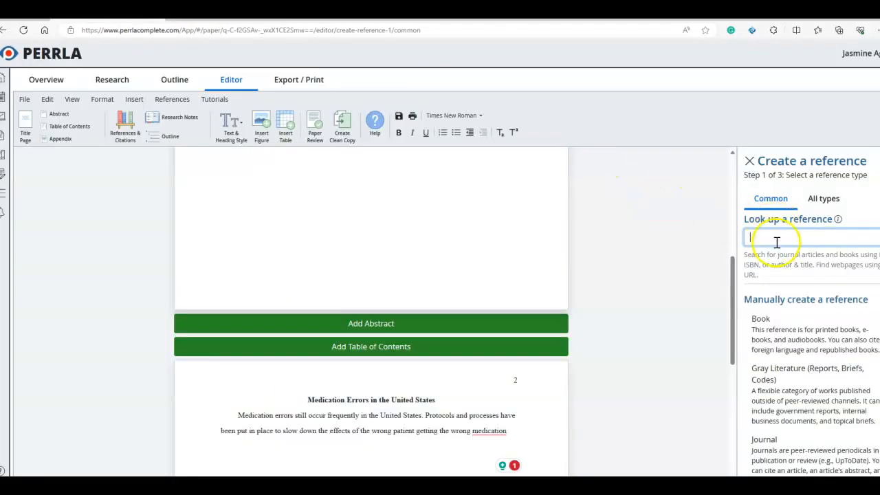
key("ctrl+v")
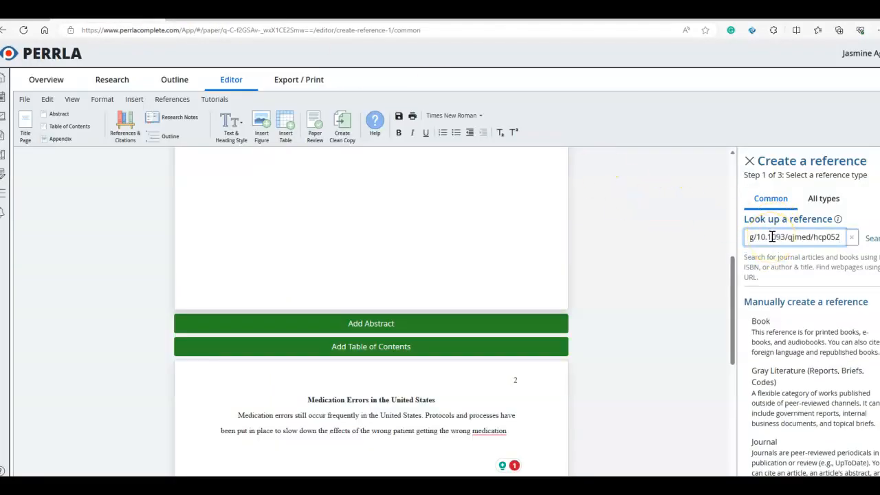
key("Return")
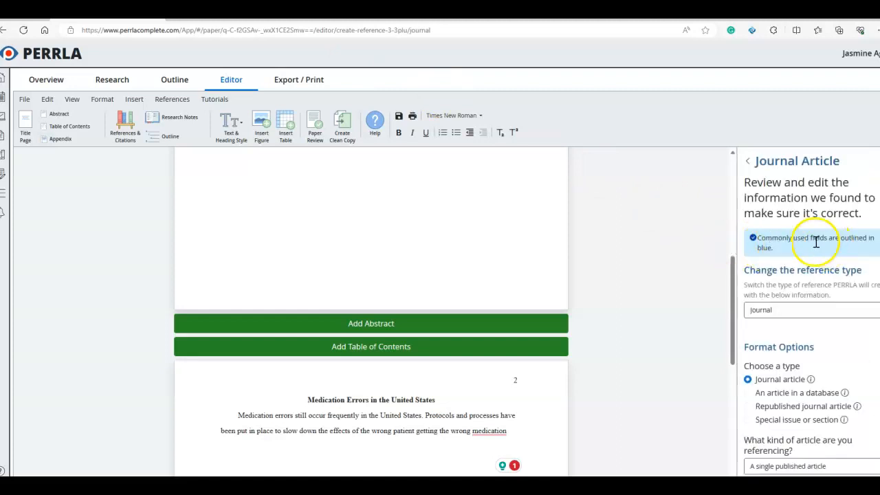
Review the retrieved journal article details and create the reference for "Medication errors: What they are, how they happen, and how to avoid them"
scroll(822, 252, "down", 3)
scroll(829, 258, "down", 2)
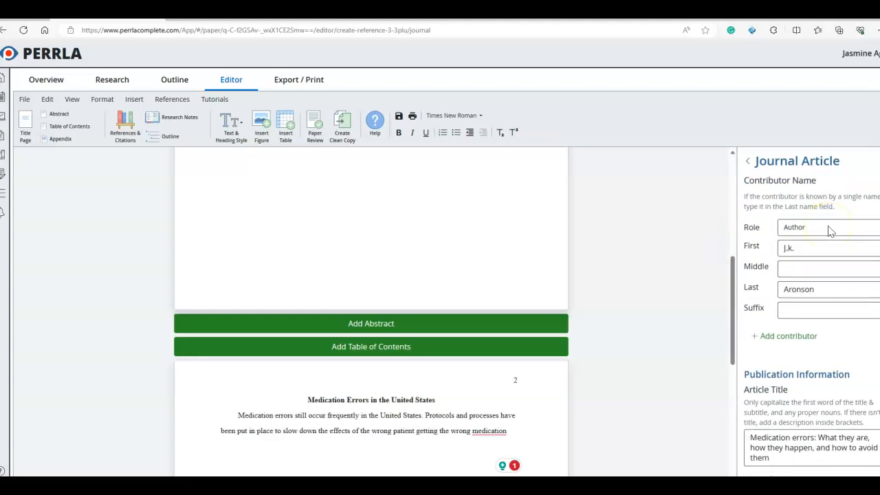
scroll(830, 230, "down", 1)
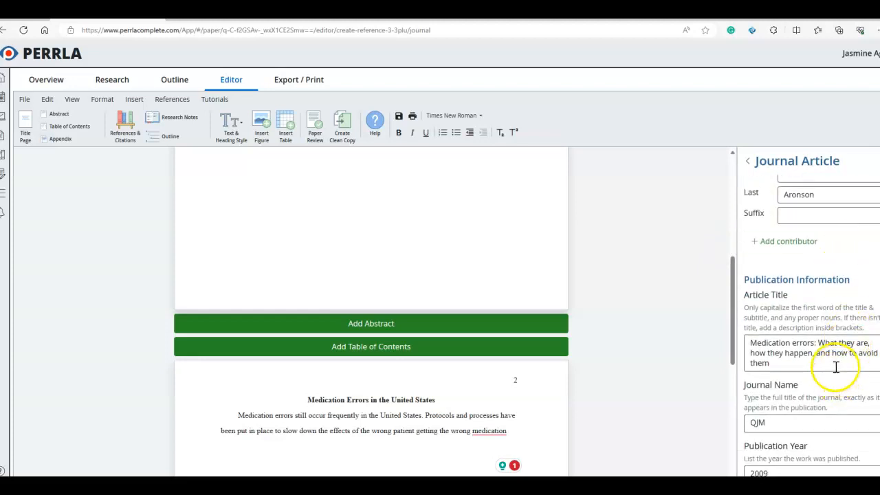
scroll(837, 367, "down", 1)
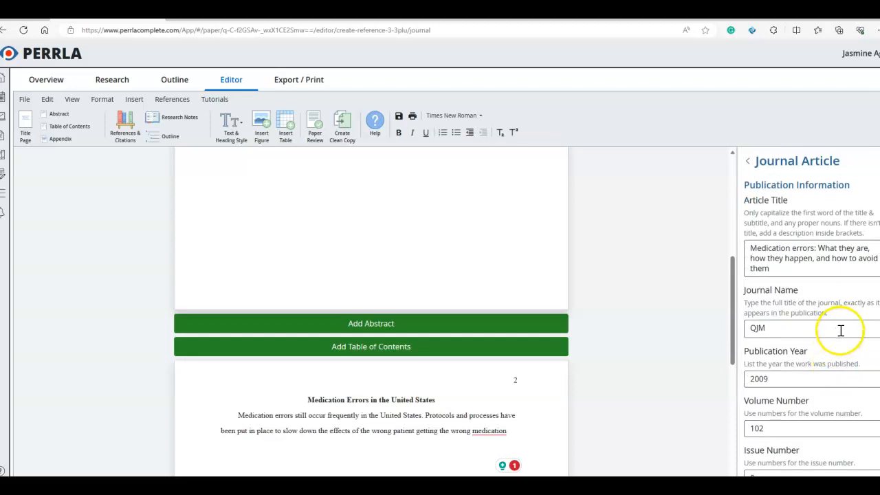
scroll(832, 291, "down", 1)
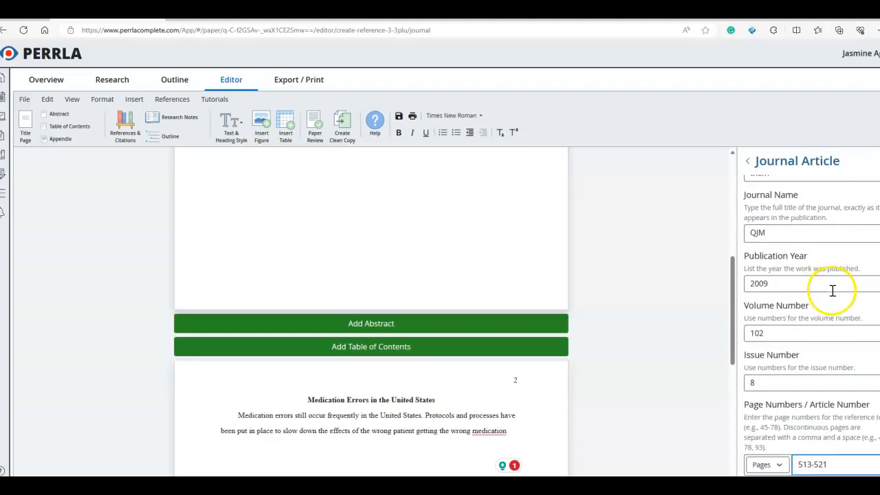
scroll(834, 303, "down", 2)
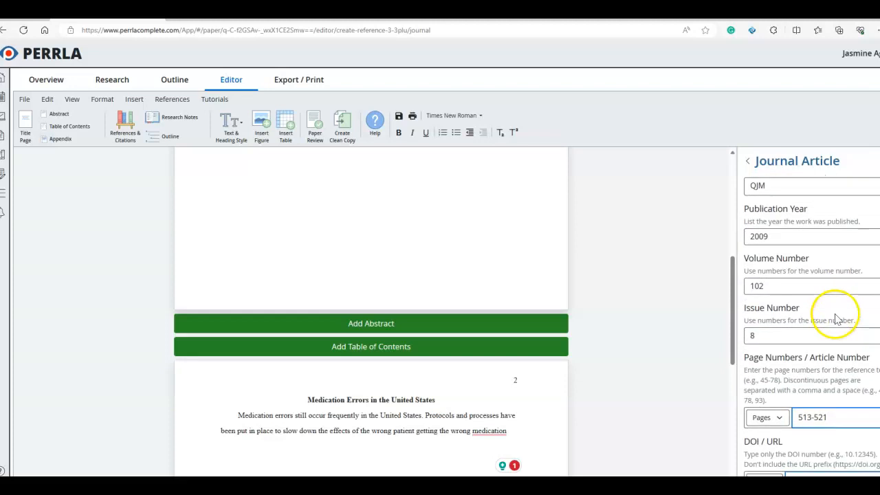
scroll(837, 322, "down", 2)
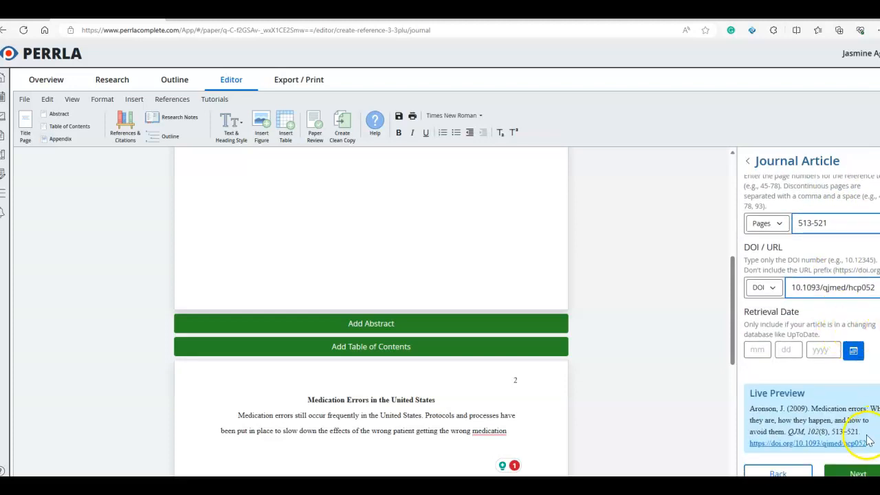
left_click(861, 473)
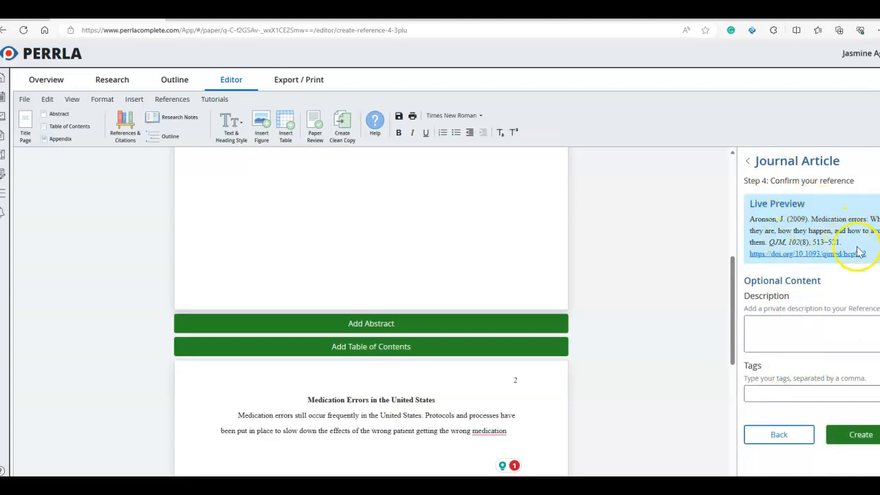
left_click(862, 435)
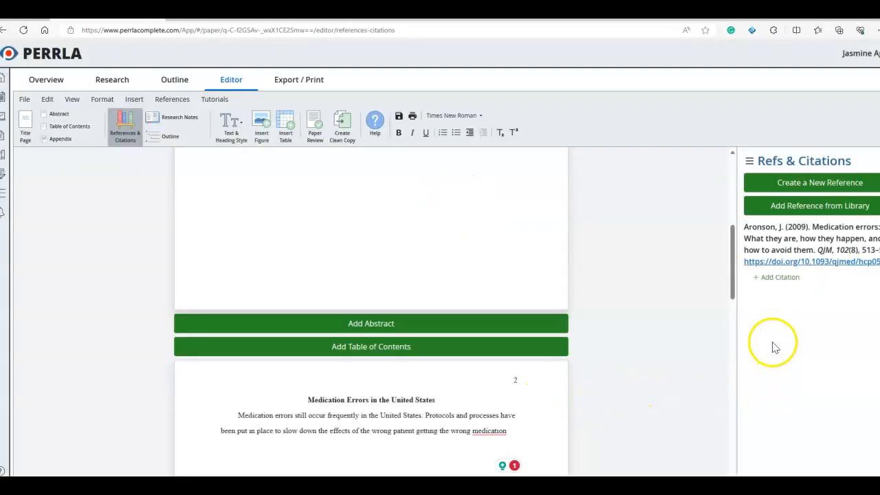
Insert a not-a-direct-quote citation of the 2009 QJM medication errors article after the word "medication" and end the sentence with a period
left_click(520, 432)
left_click(488, 431)
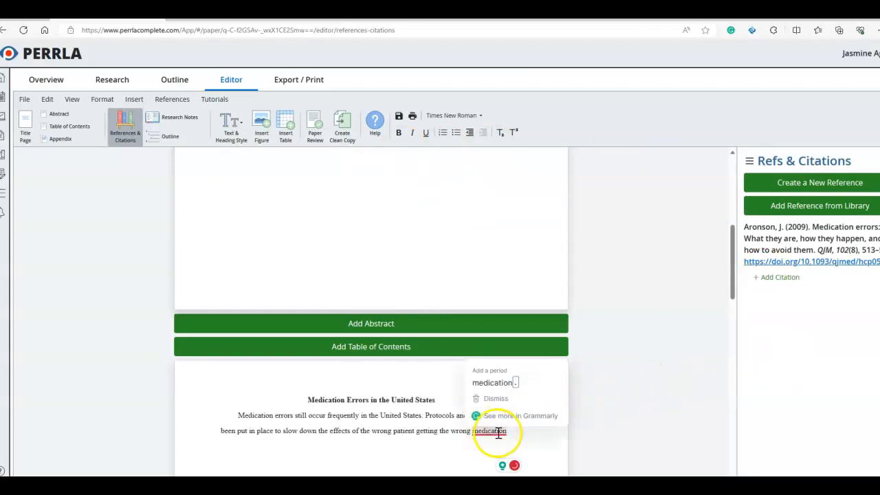
left_click(780, 279)
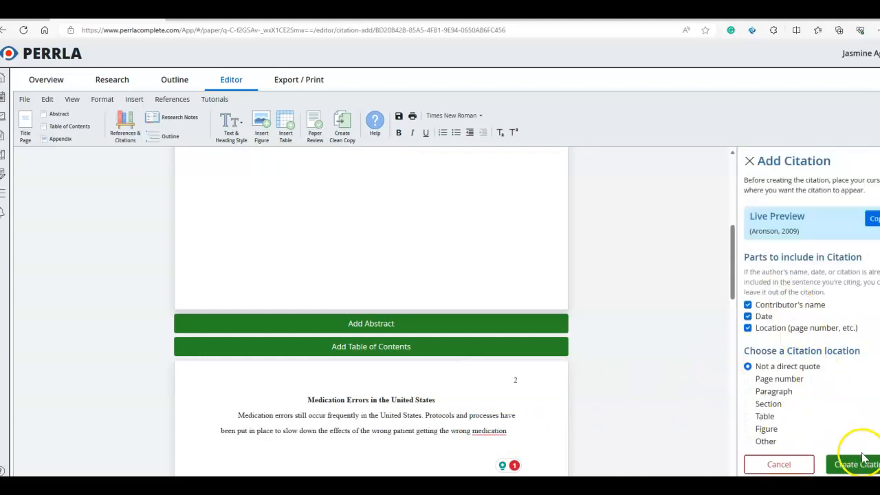
left_click(856, 465)
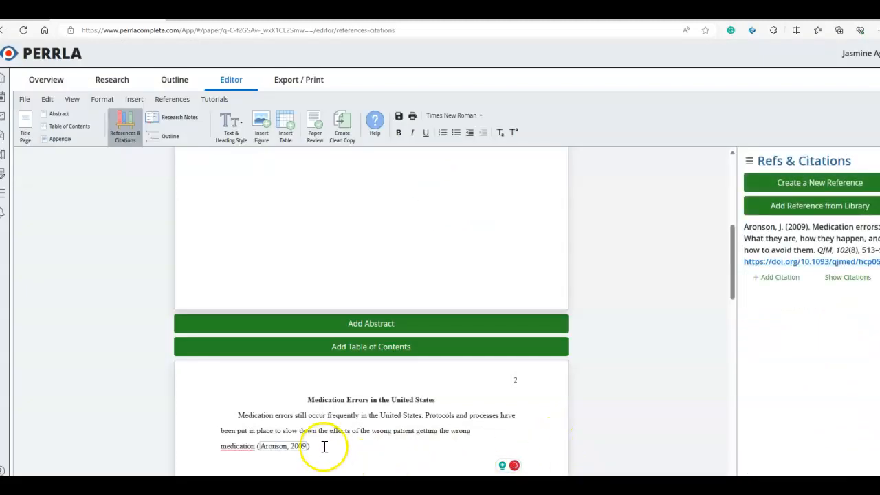
left_click(315, 447)
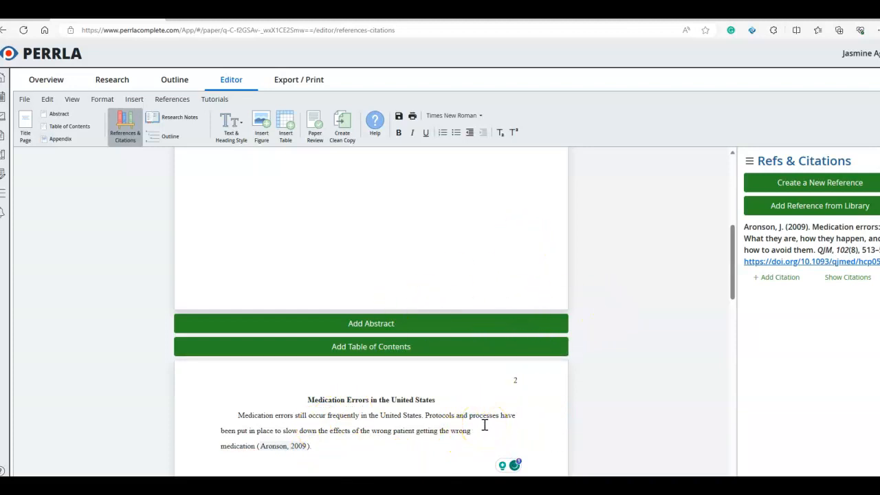
Browse the saved references in the library for a source on healthcare quality and patient safety
left_click(797, 208)
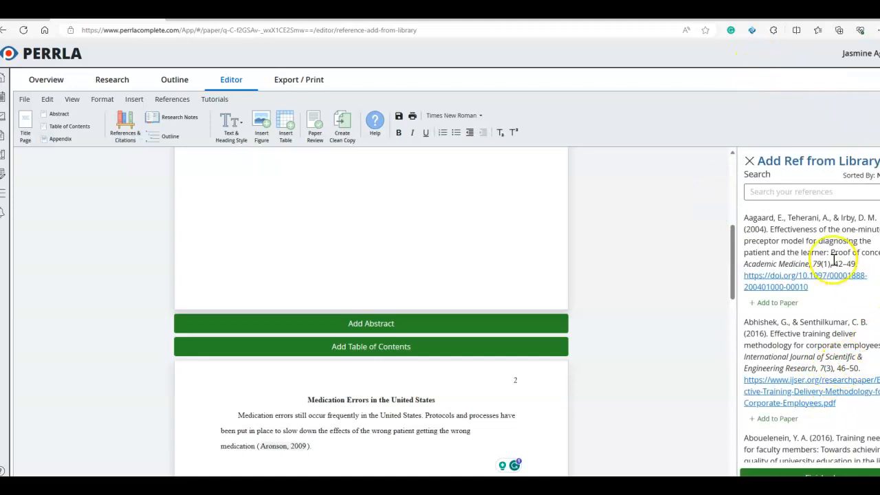
scroll(835, 337, "down", 3)
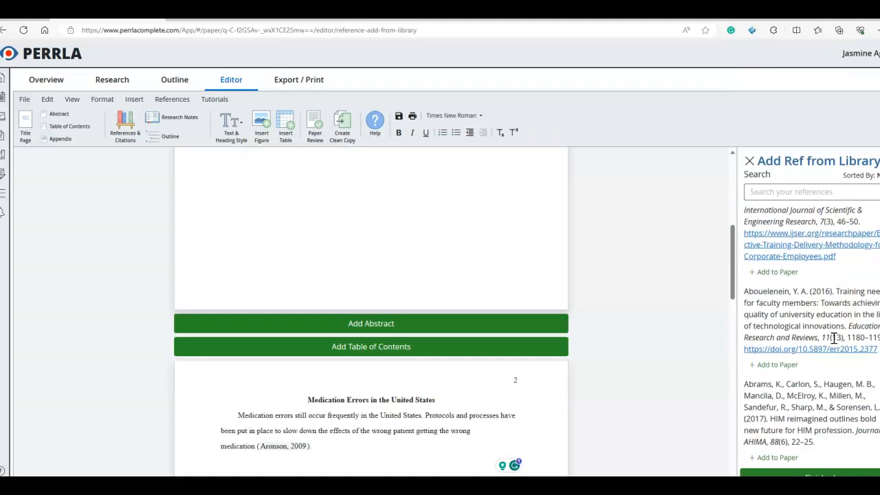
scroll(835, 344, "down", 3)
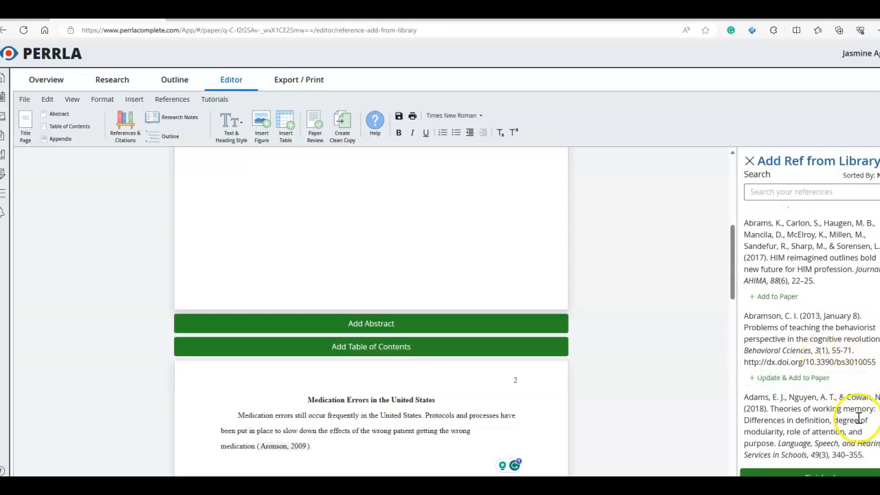
scroll(856, 420, "down", 1)
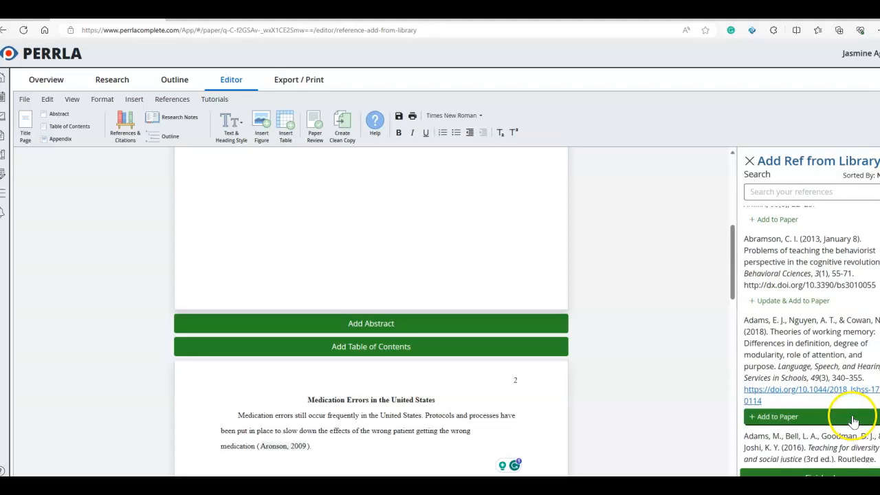
scroll(853, 420, "down", 3)
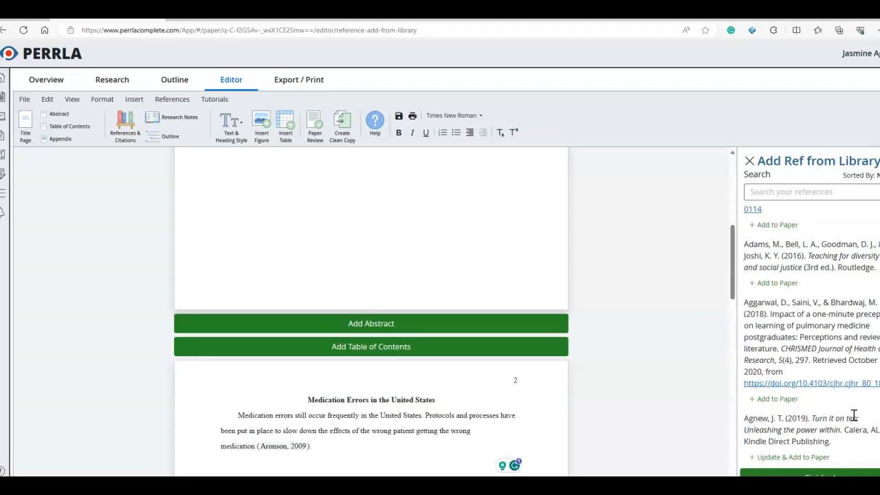
scroll(856, 415, "down", 2)
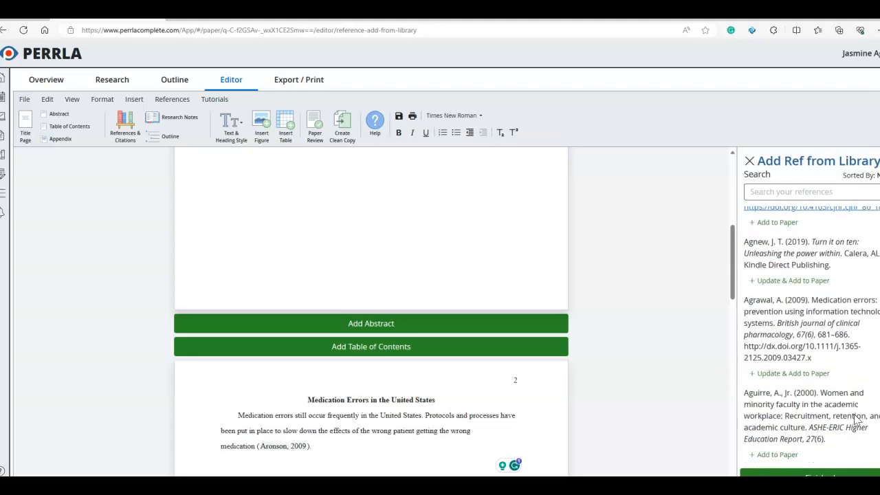
scroll(854, 414, "down", 3)
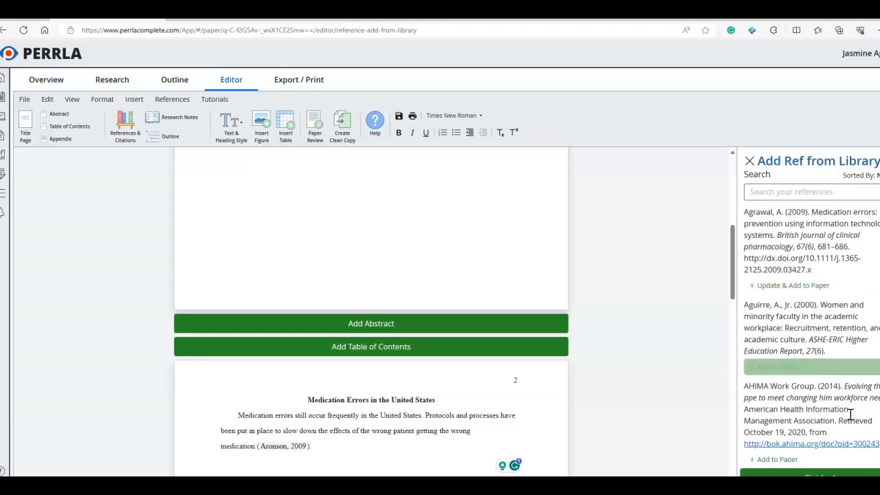
scroll(850, 421, "down", 2)
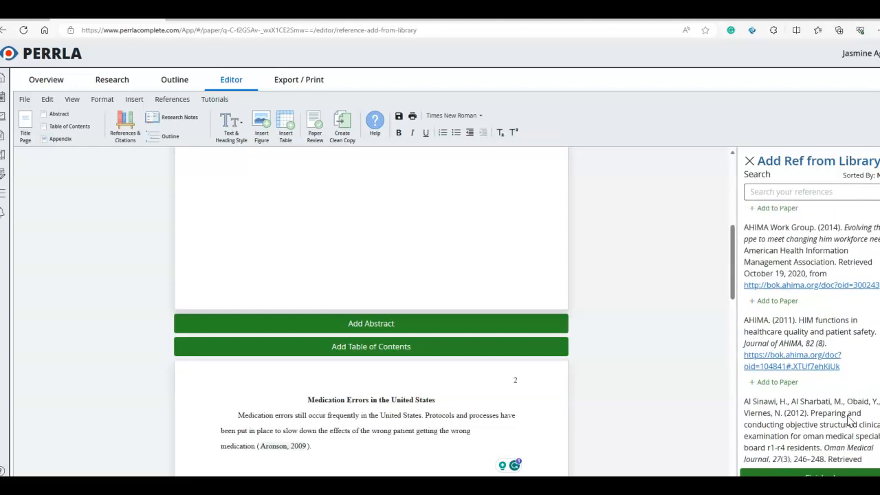
Add the sentence "These protocols are put in place to ensure patient safety and reduce sentinel events" after the first citation
left_click(838, 326)
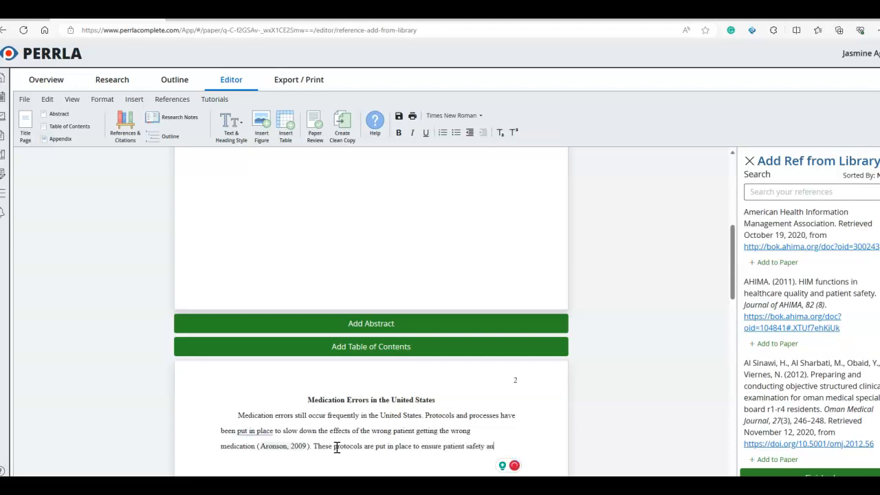
type("e sentinel events")
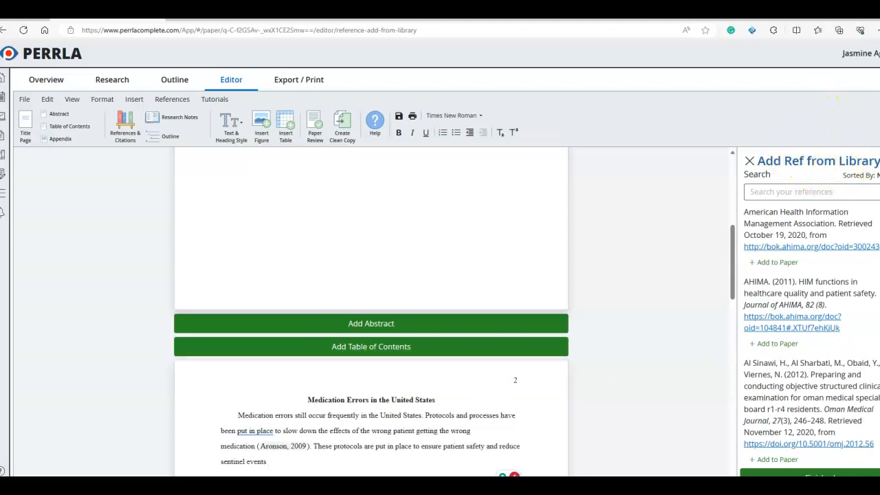
Add the AHIMA (2011) reference from the library, cite it after "sentinel events" as not a direct quote, and close the sentence with a period
left_click(789, 344)
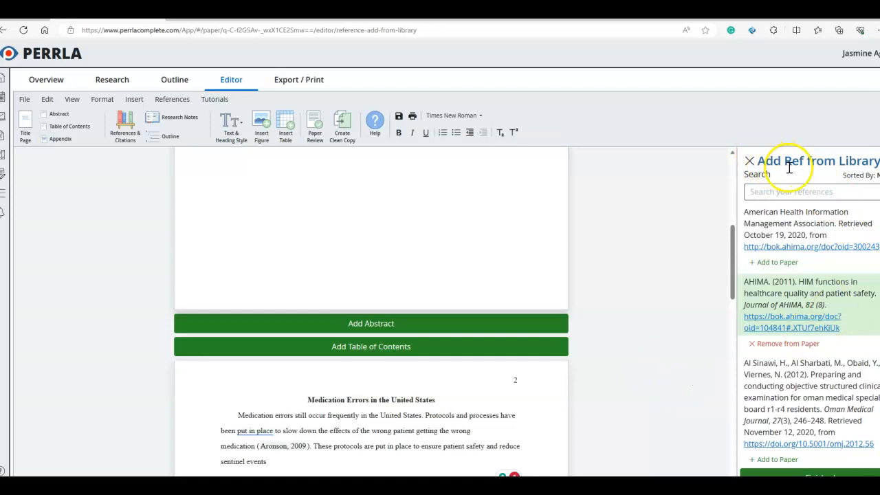
left_click(822, 475)
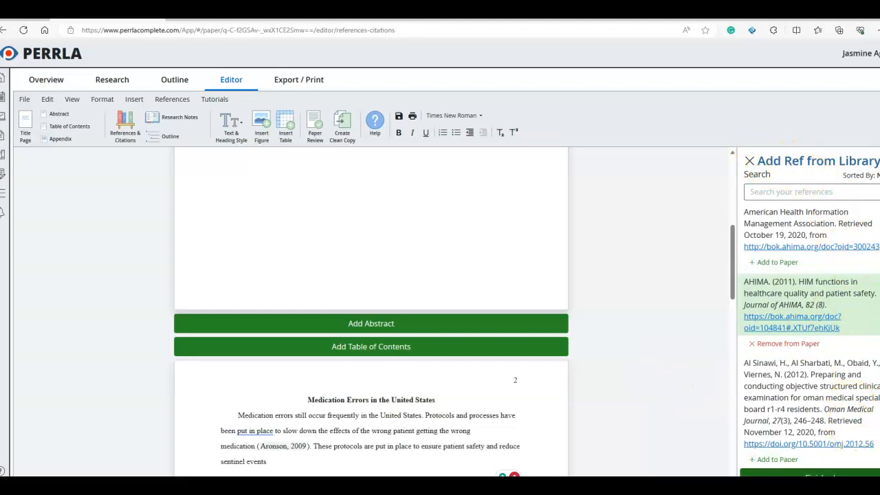
left_click(269, 461)
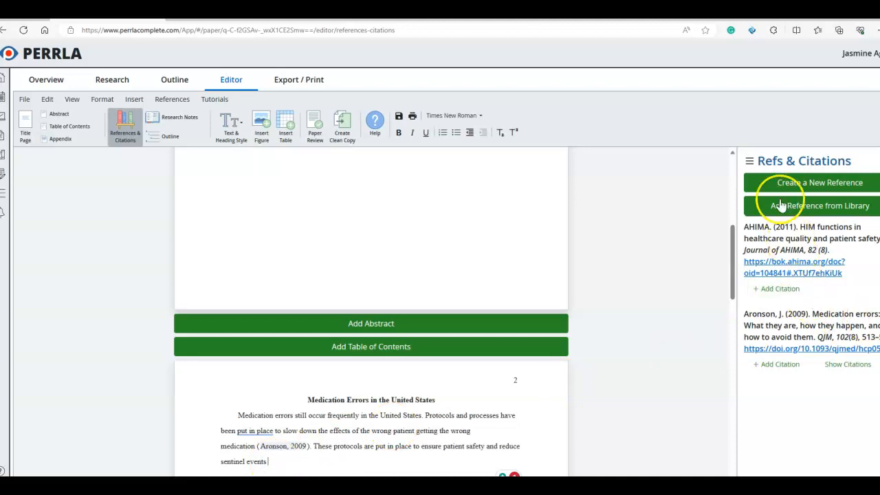
left_click(783, 292)
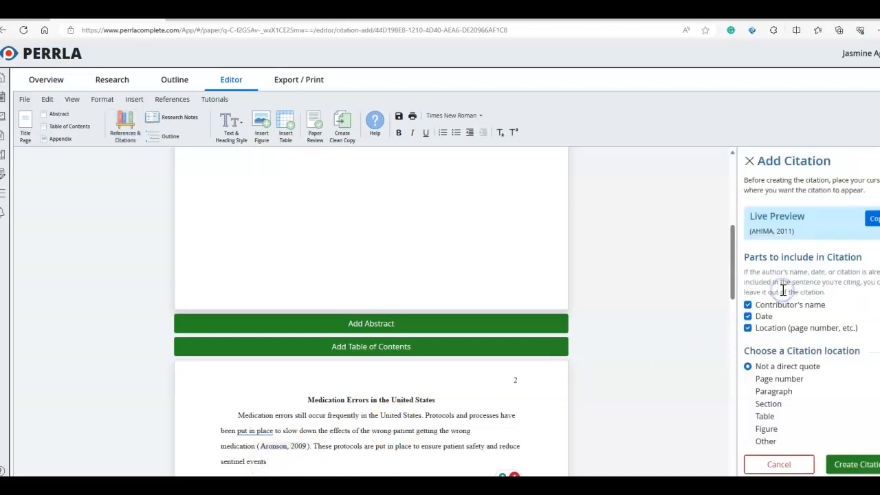
left_click(853, 466)
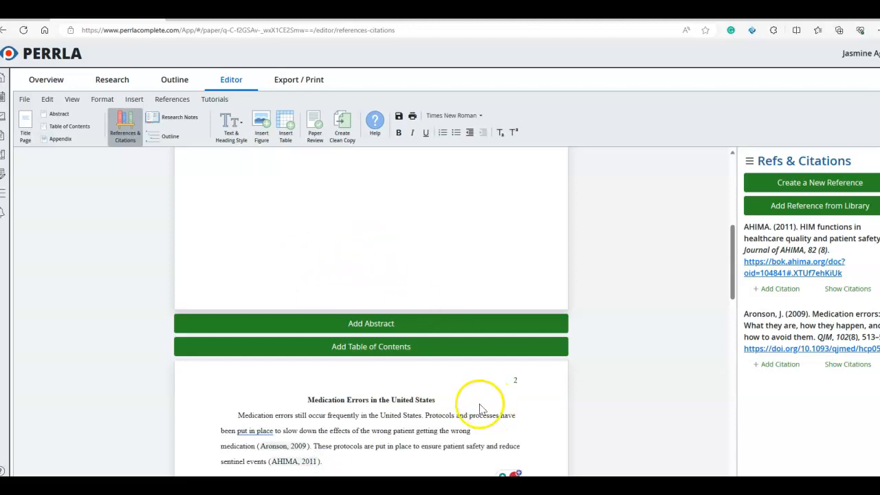
Review the paper's References page, title page and cited body text
scroll(473, 399, "down", 1)
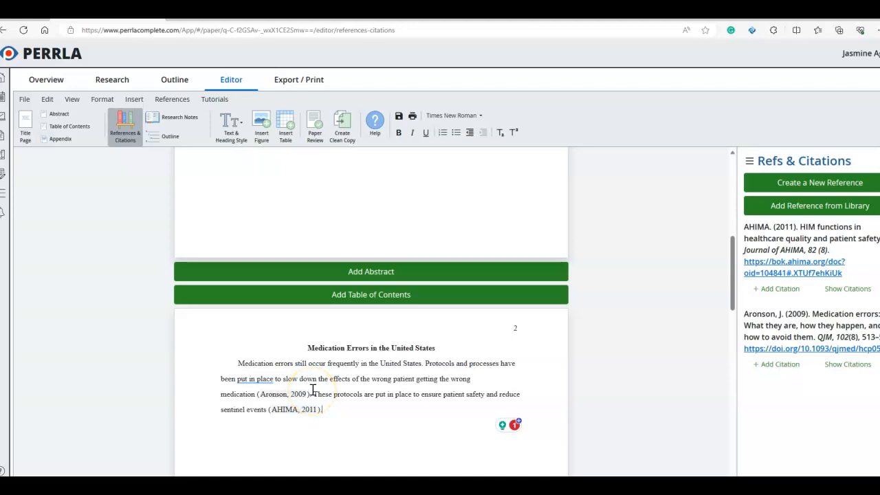
scroll(356, 353, "down", 3)
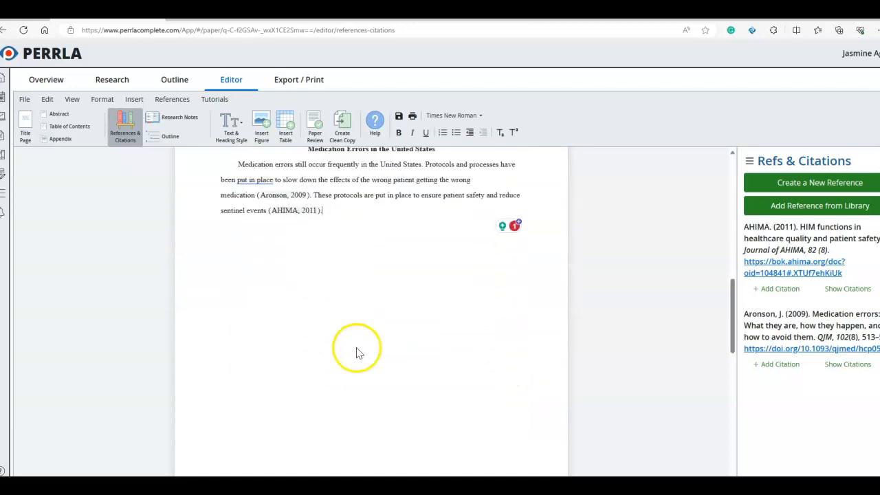
scroll(356, 353, "down", 6)
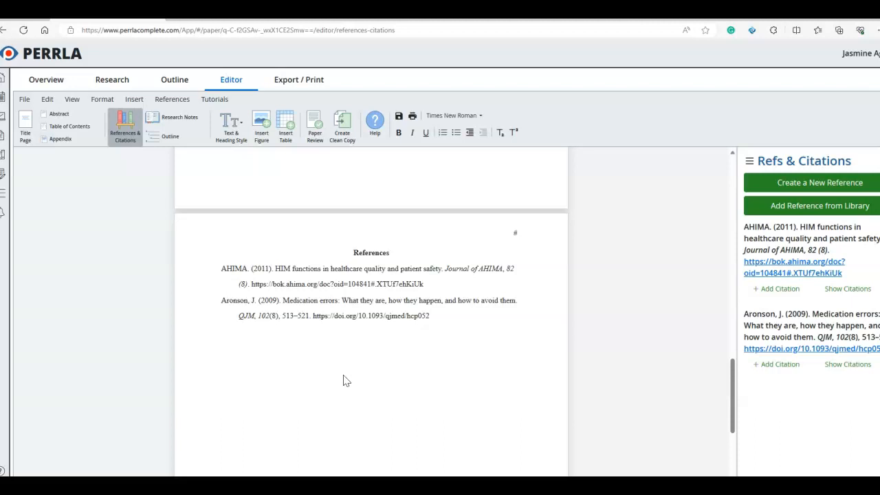
scroll(346, 381, "up", 10)
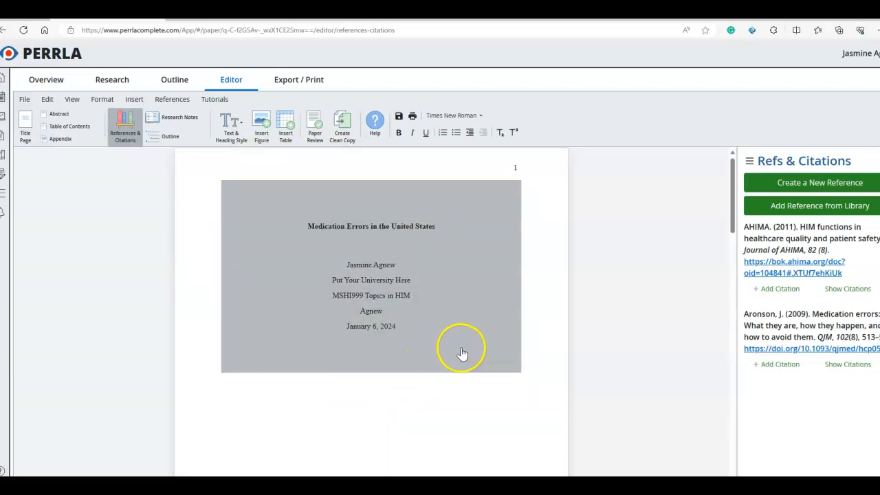
scroll(462, 354, "down", 4)
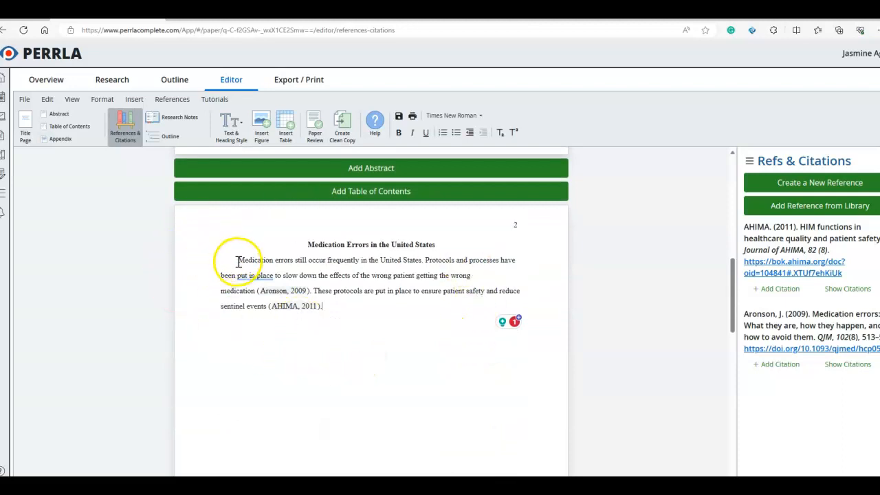
Start a new paragraph below the AHIMA citation and view the available text and heading styles
left_click(362, 339)
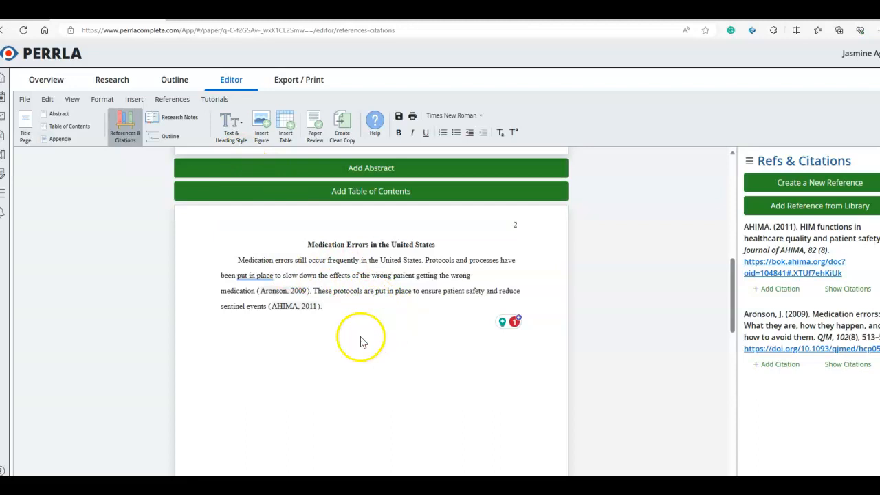
key("Return")
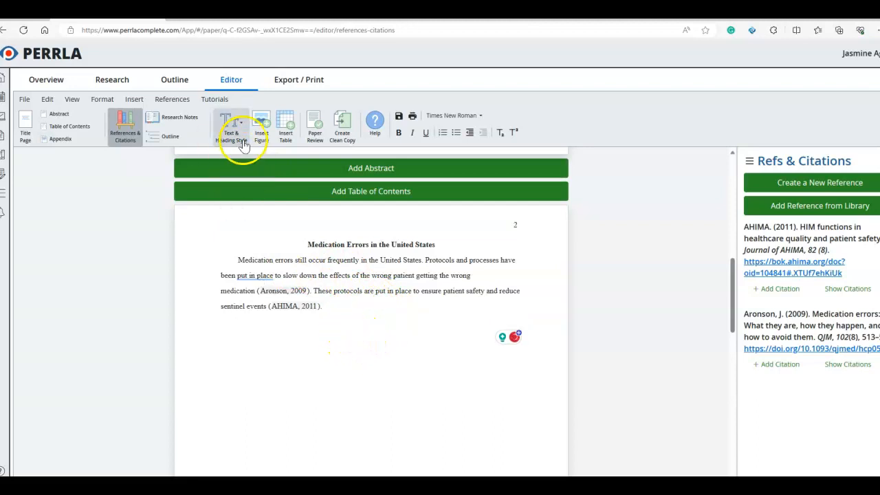
left_click(231, 134)
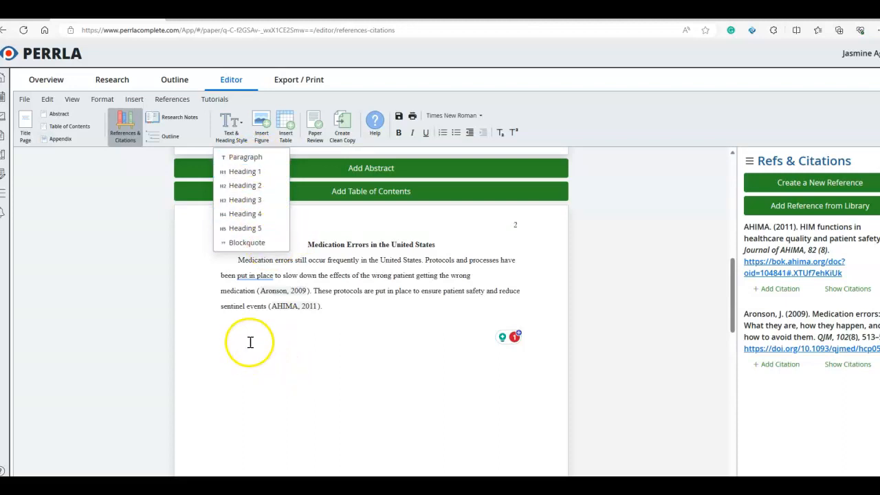
scroll(250, 341, "down", 6)
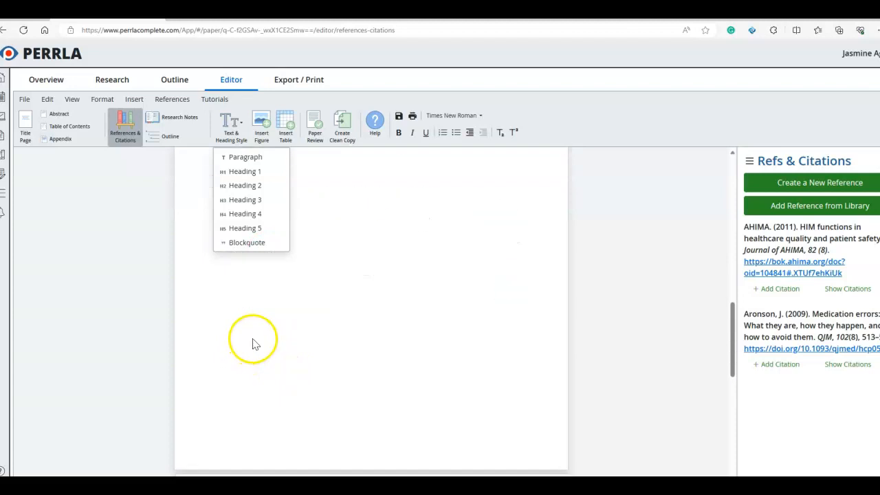
left_click(338, 393)
Save the changes to the paper
scroll(330, 372, "up", 4)
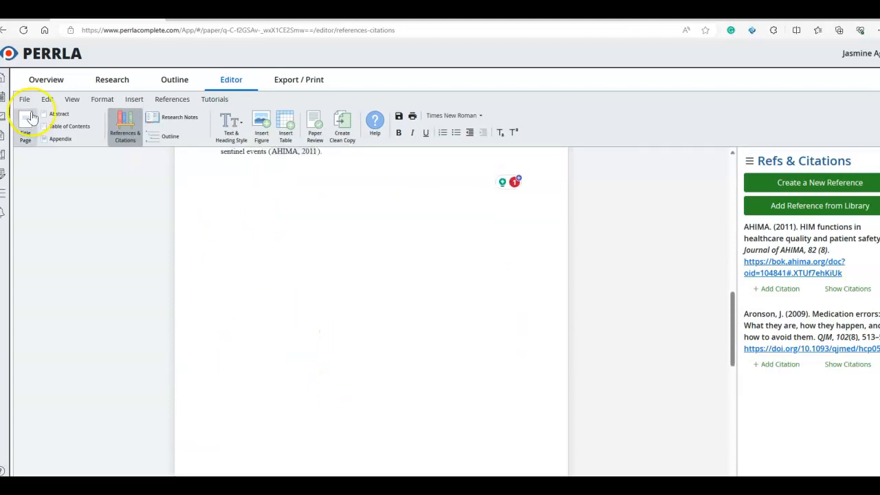
left_click(25, 99)
left_click(31, 116)
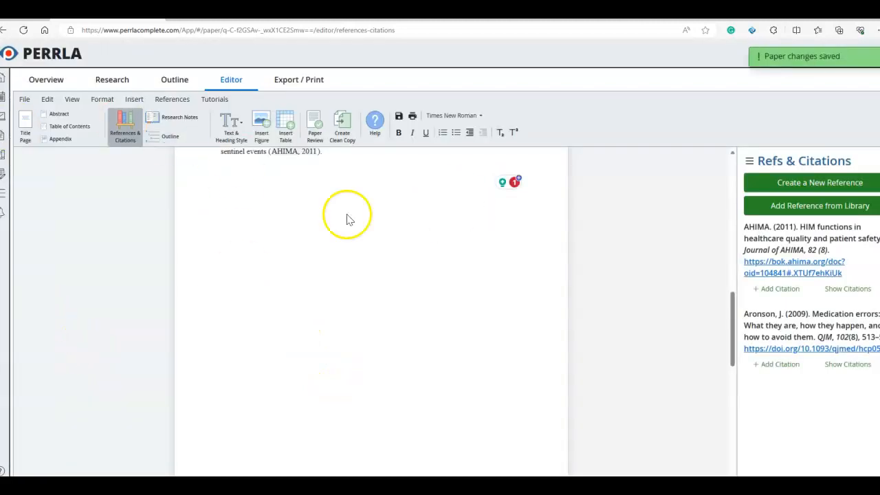
View the paper's export and print options and the overview of its recent saves
scroll(351, 227, "up", 4)
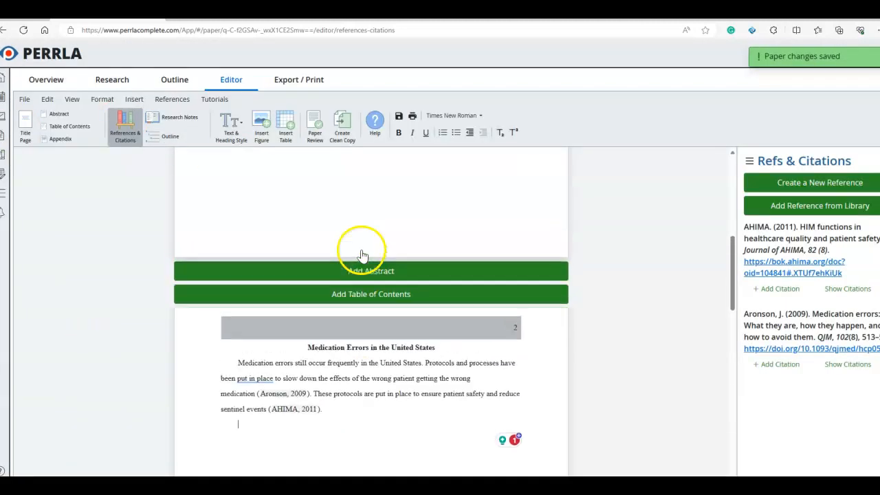
left_click(304, 81)
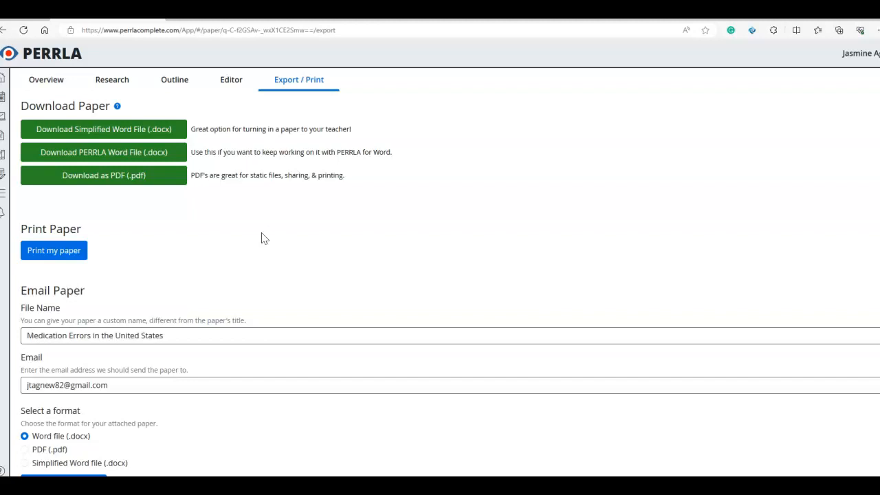
left_click(55, 80)
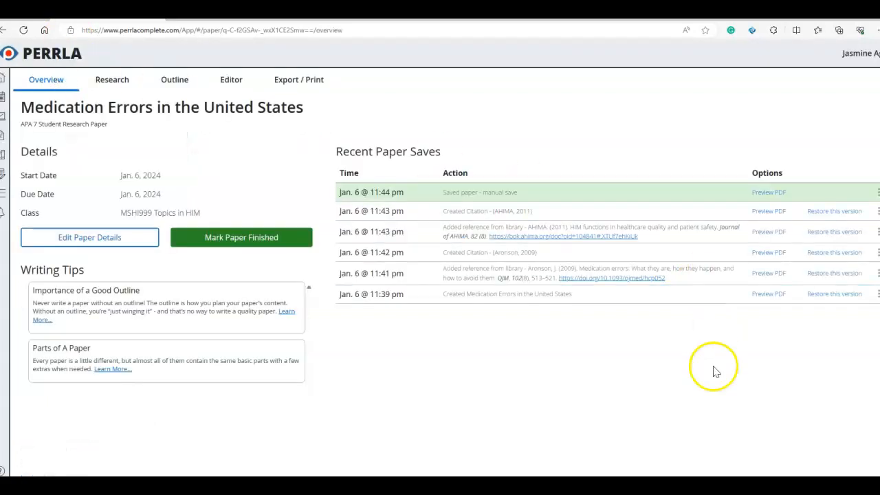
Open the account's full list of saved references
mouse_move(13, 94)
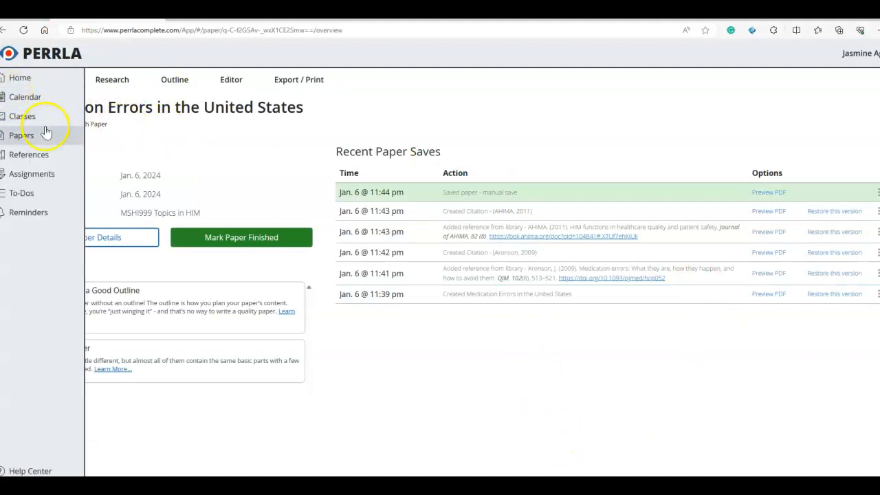
left_click(39, 158)
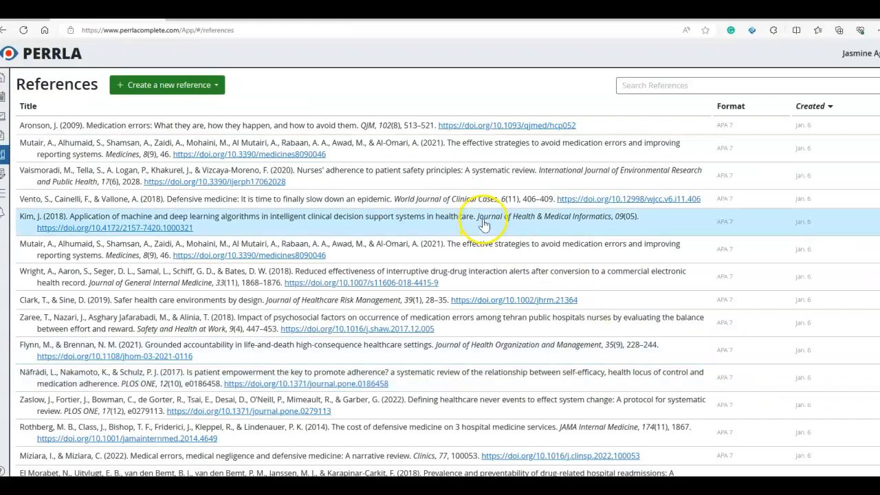
Look through the saved references in the library, from the newest entries to the older ones and back to the newest
scroll(492, 222, "down", 3)
scroll(492, 222, "down", 10)
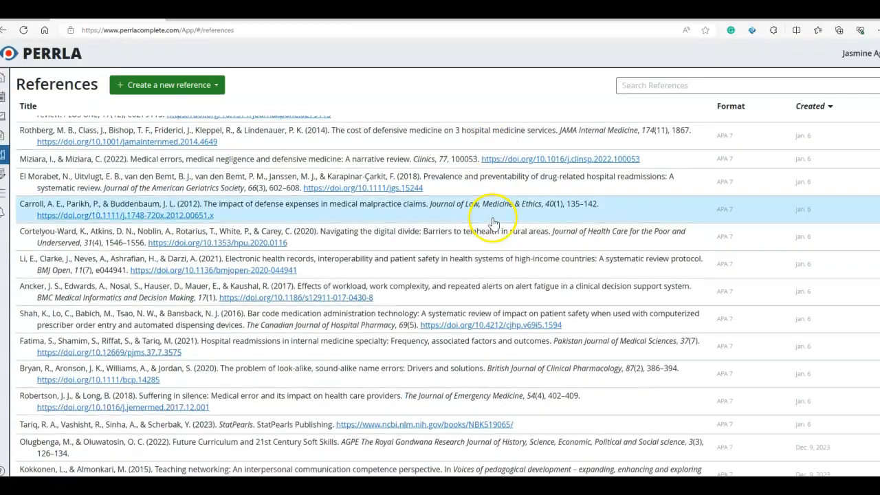
scroll(494, 222, "down", 15)
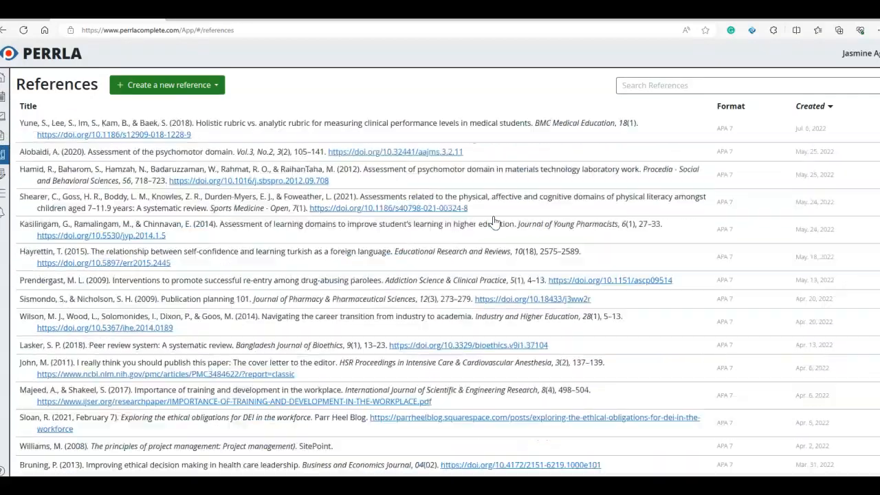
scroll(489, 247, "down", 5)
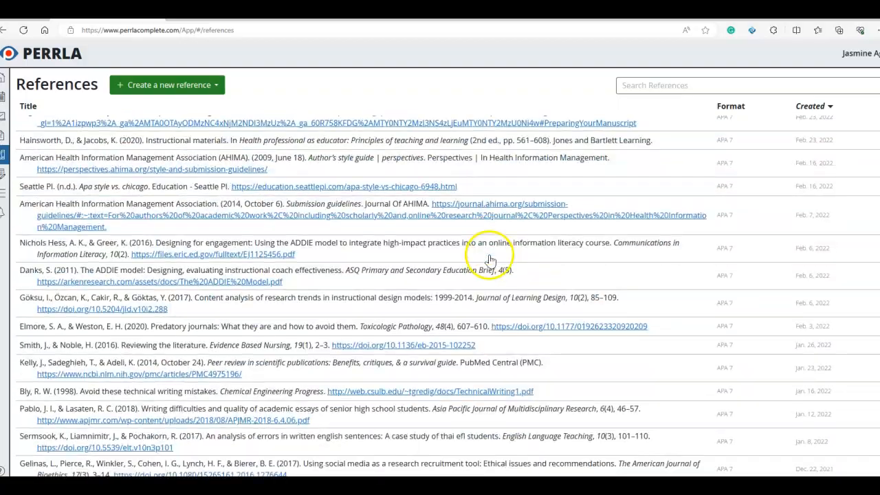
scroll(492, 274, "up", 5)
scroll(493, 274, "up", 15)
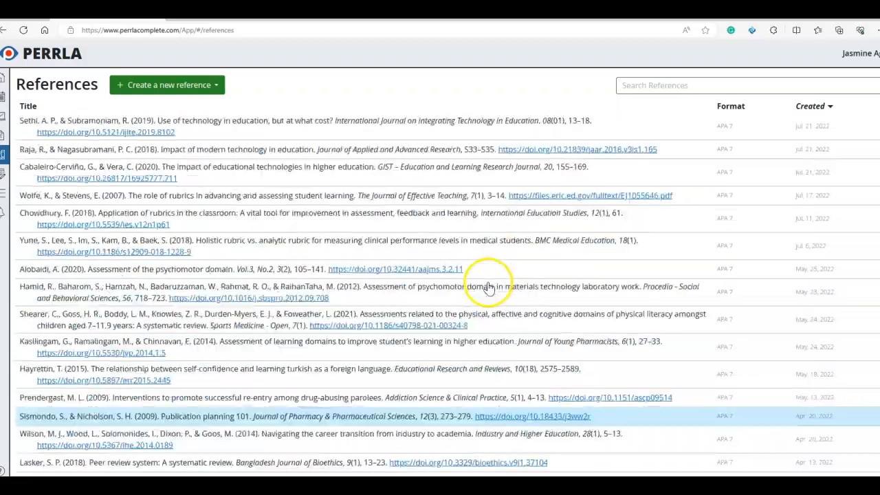
scroll(490, 288, "up", 2)
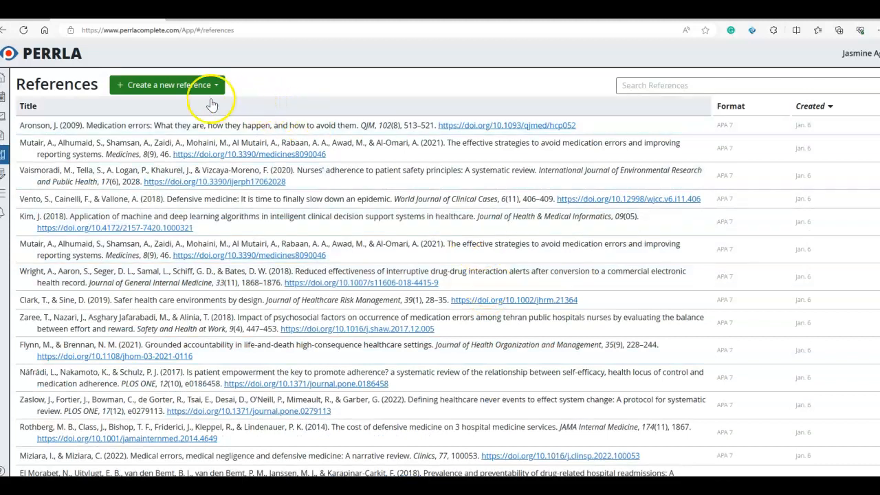
Go to the home dashboard to view recent papers, classes and upcoming work, and open the full list of papers
mouse_move(13, 86)
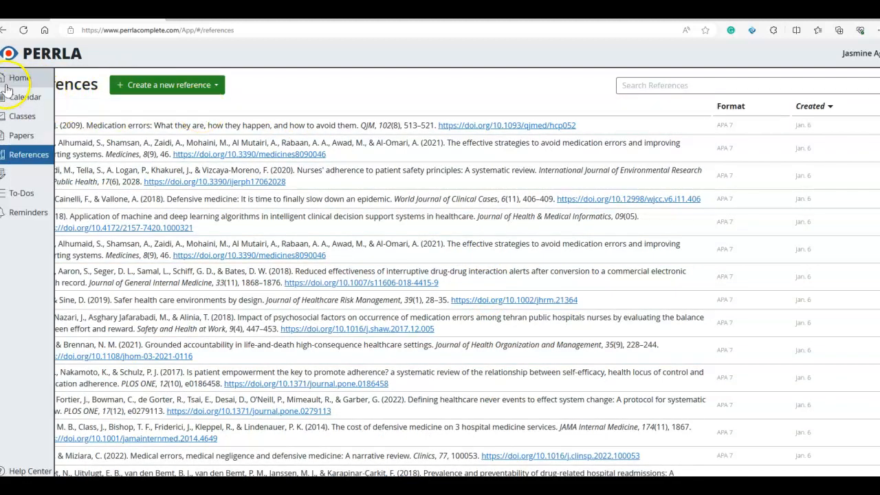
left_click(14, 81)
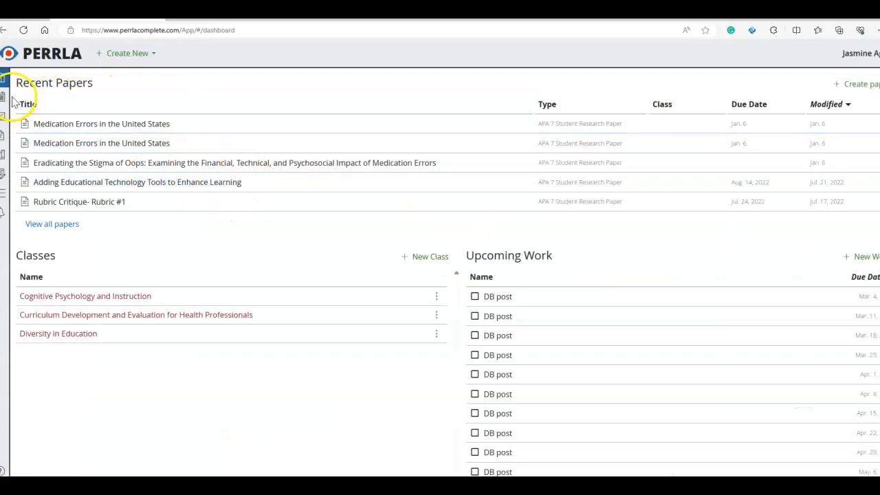
mouse_move(14, 100)
left_click(18, 136)
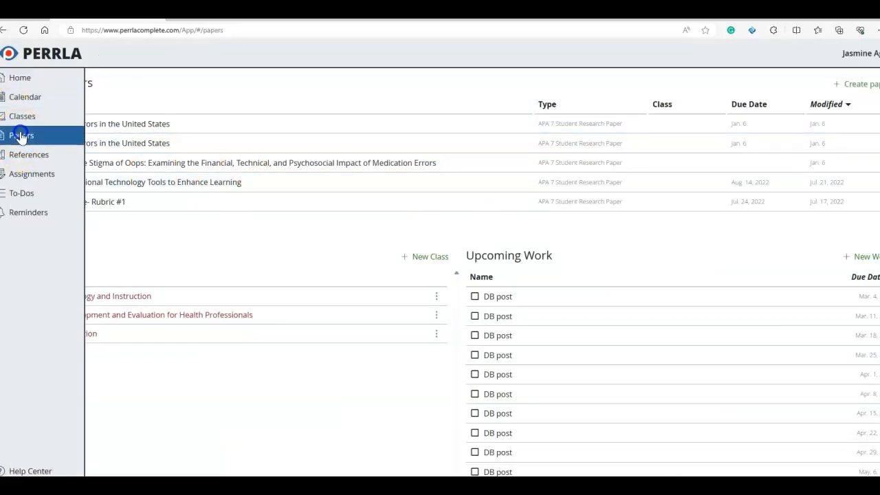
Create a new APA 7 discussion post titled "Week 1 DB"
left_click(145, 94)
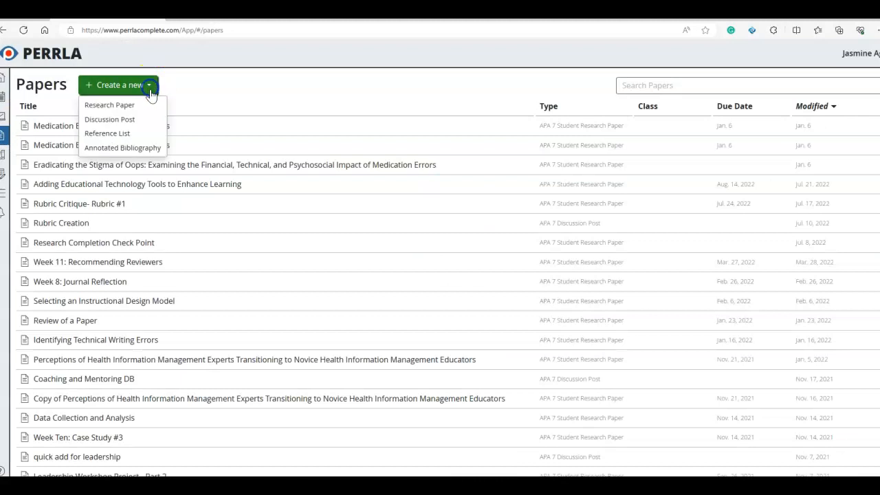
left_click(135, 121)
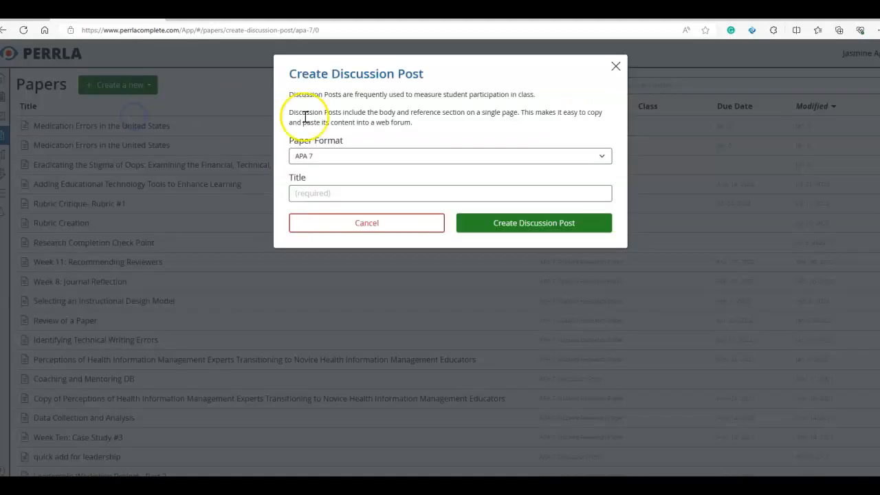
left_click(347, 195)
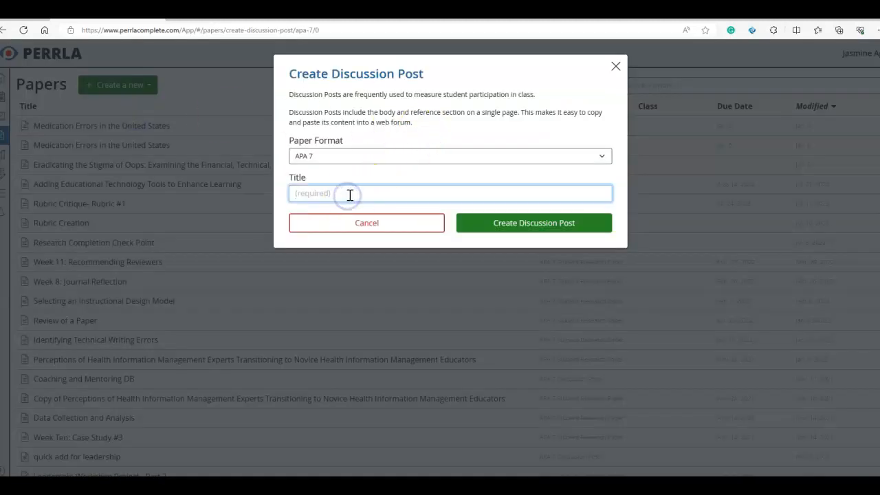
type("Week 1 DB")
left_click(554, 223)
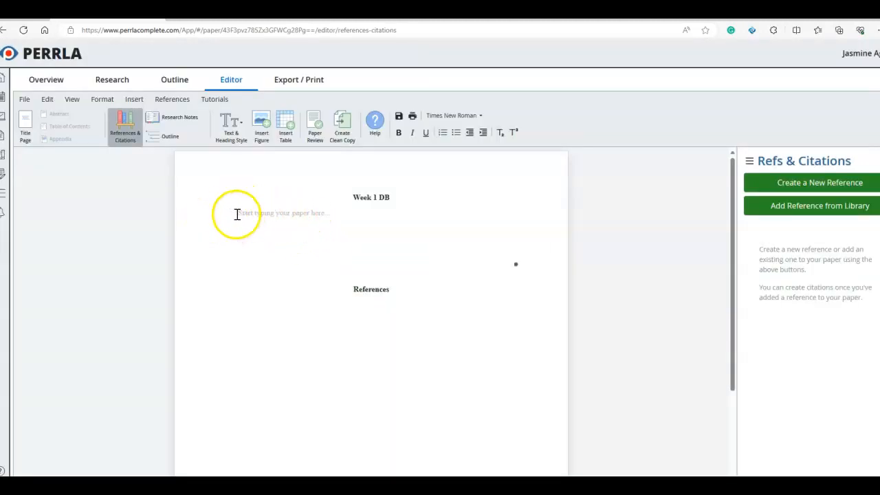
left_click(384, 300)
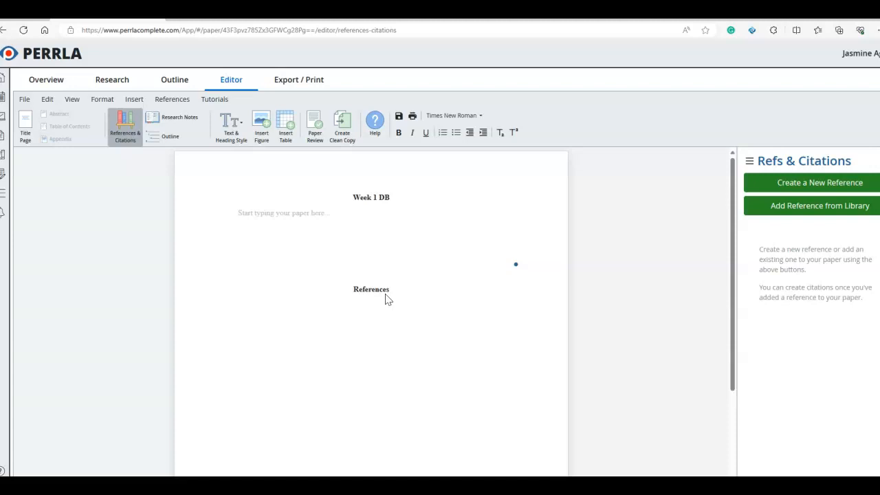
left_click(392, 250)
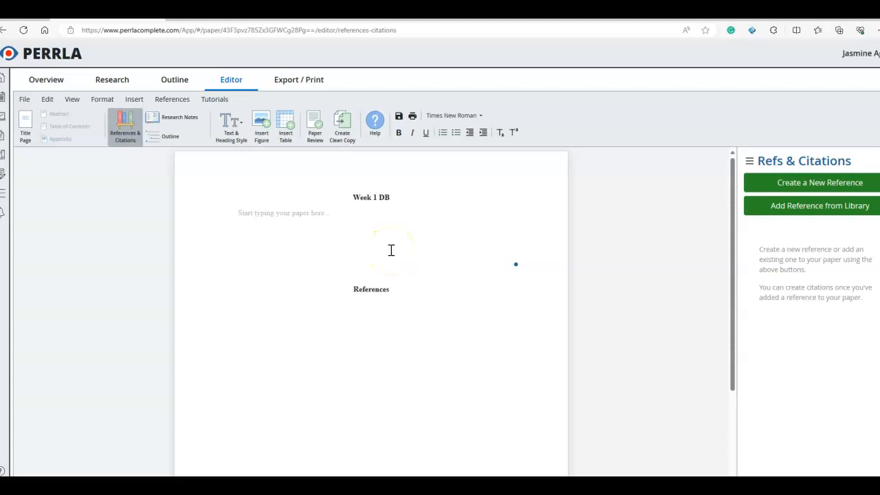